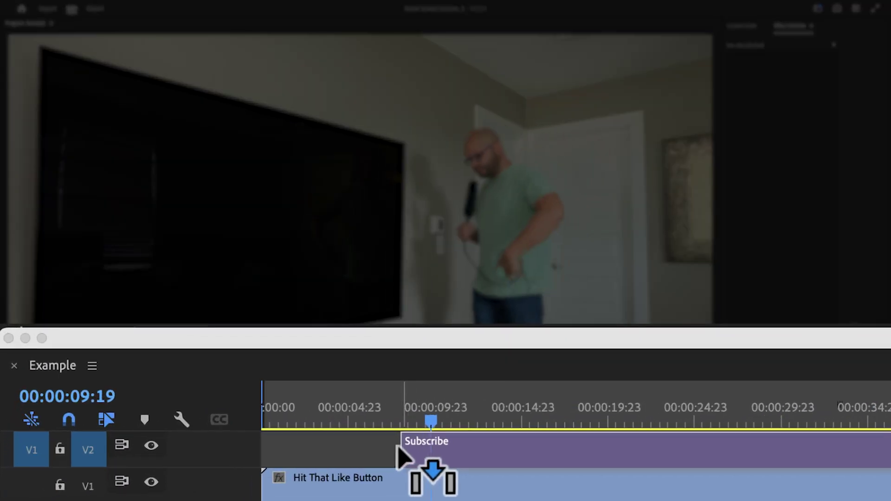
Place the Subscribe clip on V2 and scale it to 50 over the wall-mounted TV.
{"action": "left_click_drag", "start_coordinate": [381, 448], "coordinate": [374, 448]}
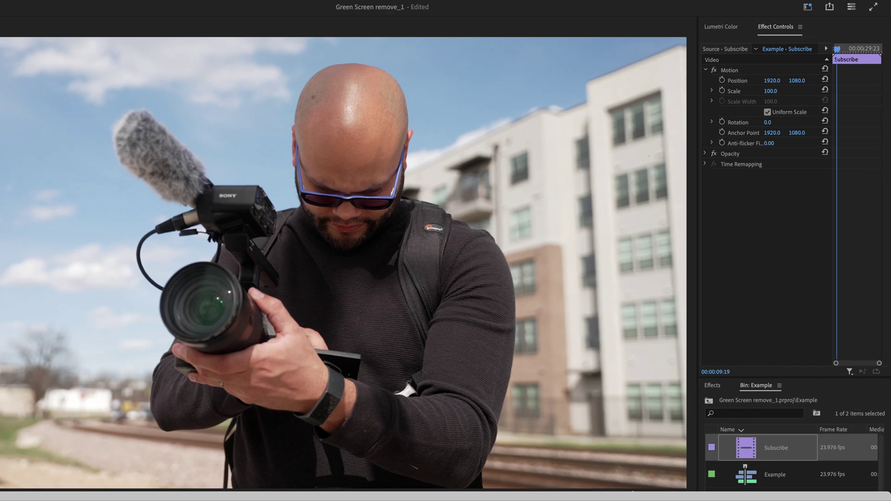
{"action": "left_click", "coordinate": [726, 72]}
{"action": "left_click_drag", "start_coordinate": [685, 39], "coordinate": [391, 147]}
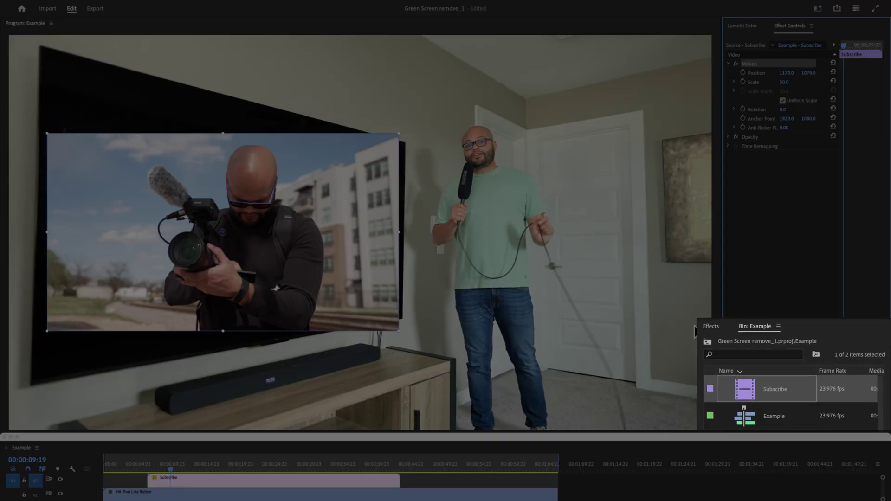
Apply Corner Pin to the Subscribe clip and drag its corners onto the TV screen's corners.
{"action": "left_click", "coordinate": [711, 326]}
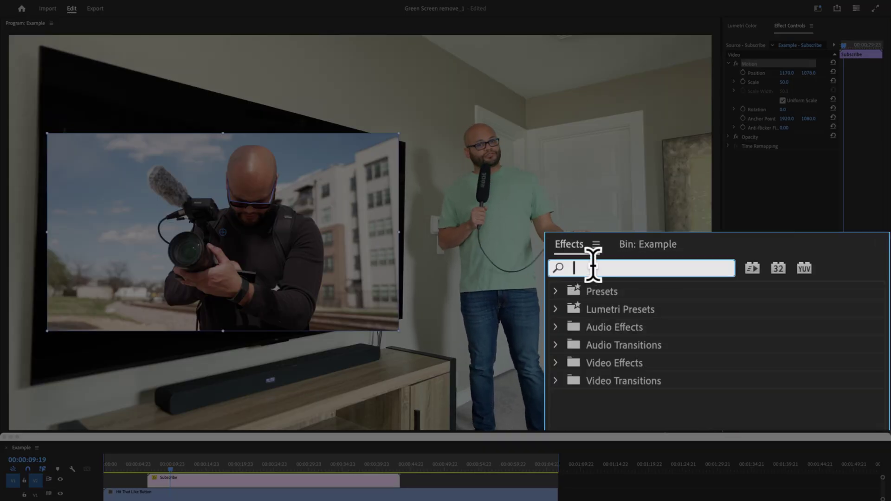
{"action": "type", "text": "corner pin"}
{"action": "left_click_drag", "start_coordinate": [761, 413], "coordinate": [304, 481]}
{"action": "left_click", "coordinate": [662, 116]}
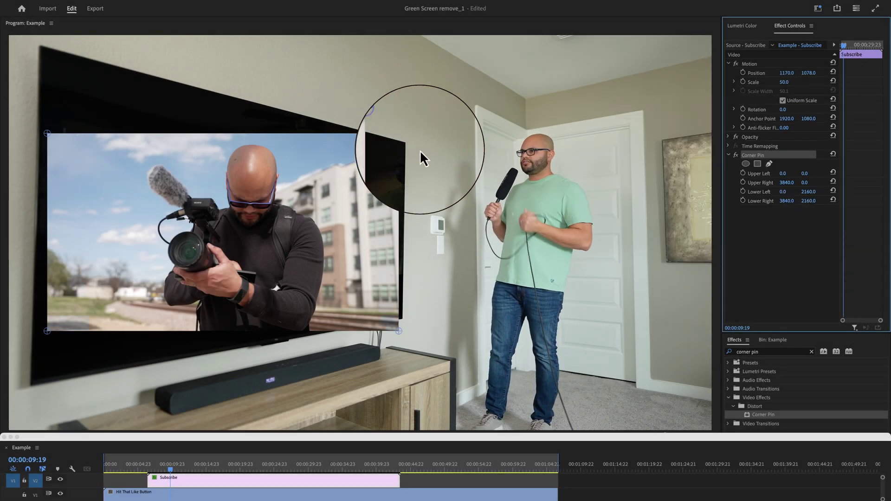
{"action": "left_click_drag", "start_coordinate": [400, 149], "coordinate": [403, 143]}
{"action": "left_click_drag", "start_coordinate": [397, 330], "coordinate": [400, 317]}
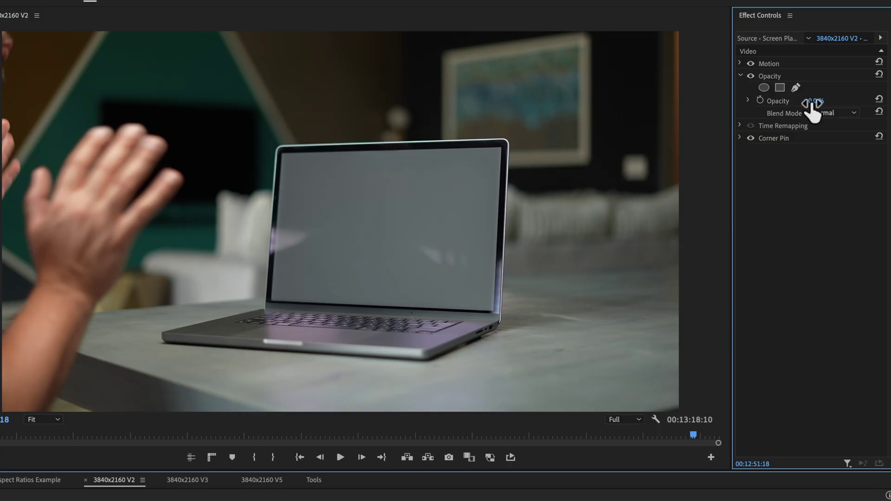
Open the Blend Mode list to compare modes on the laptop shot.
{"action": "left_click", "coordinate": [833, 113]}
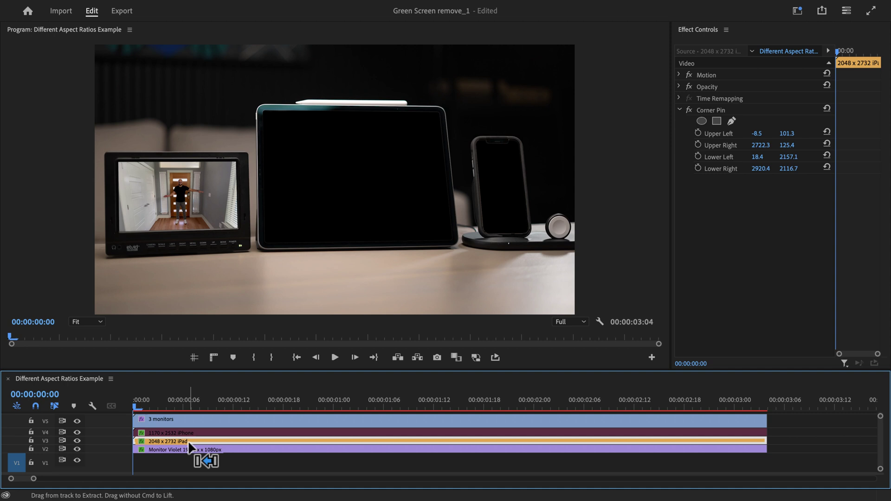
Move the Monitor Violet clip off the iPad onto the field monitor's screen at 50% opacity.
{"action": "left_click", "coordinate": [191, 434]}
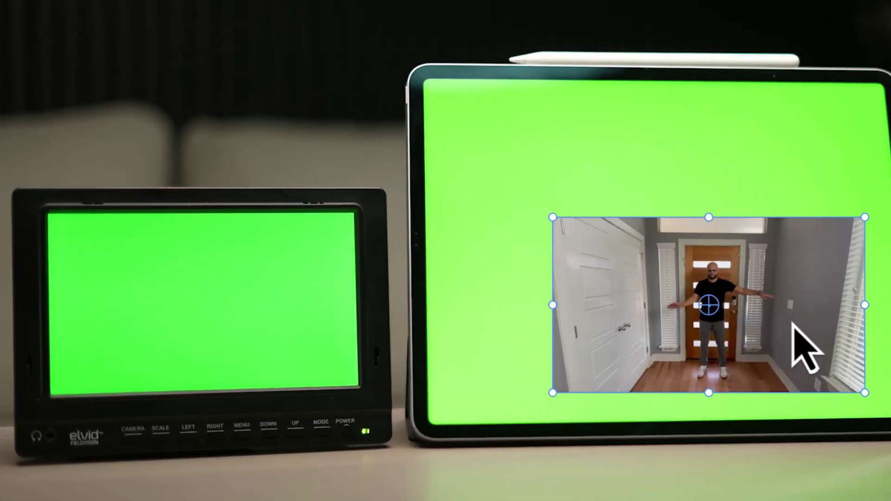
{"action": "left_click_drag", "start_coordinate": [357, 230], "coordinate": [145, 131]}
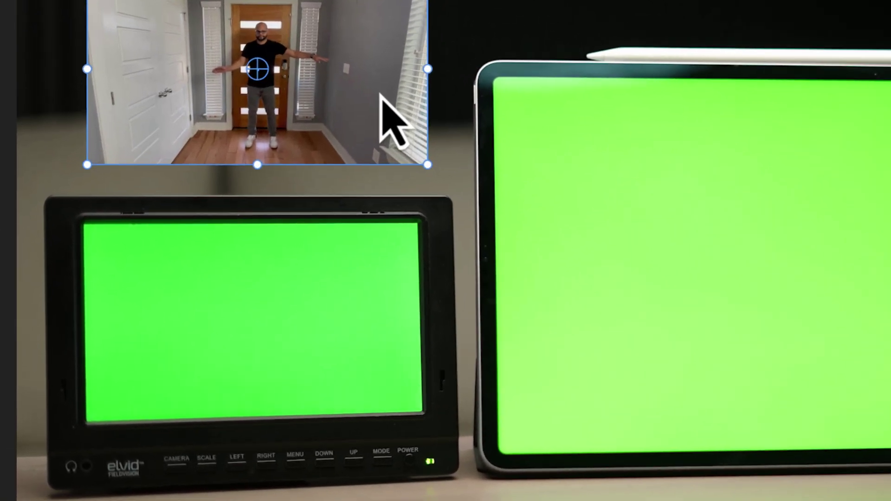
{"action": "left_click_drag", "start_coordinate": [354, 135], "coordinate": [347, 365]}
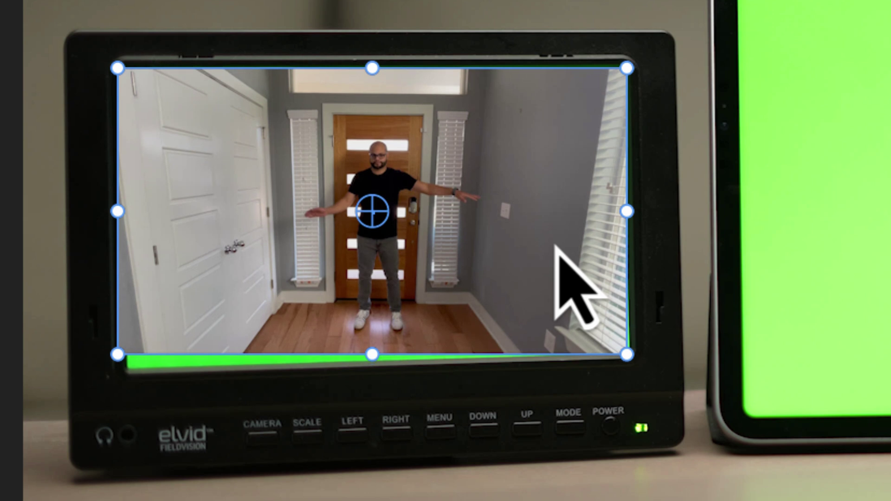
{"action": "left_click_drag", "start_coordinate": [555, 245], "coordinate": [556, 254]}
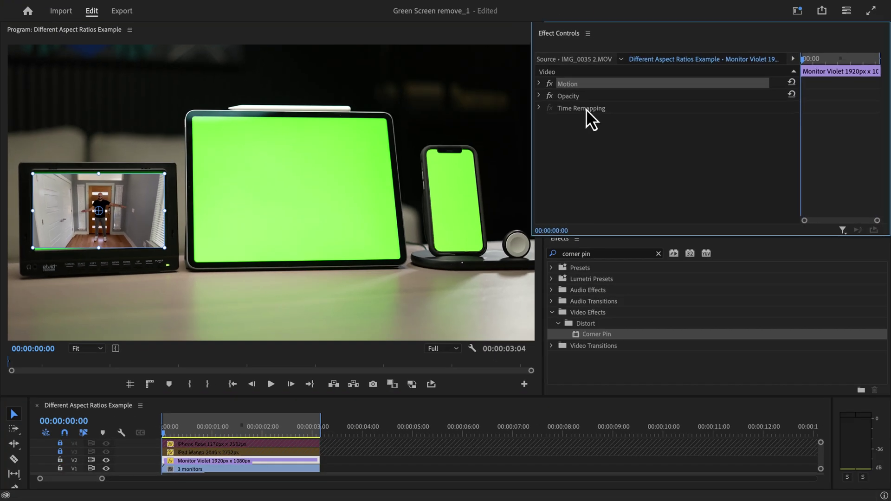
{"action": "left_click", "coordinate": [568, 98]}
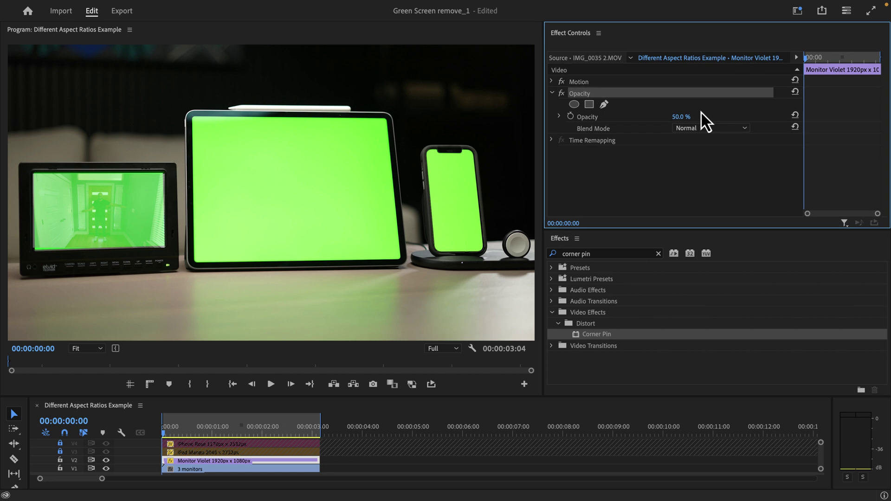
Zoom the preview to 400% and pin the clip's upper-left corner to the screen corner.
{"action": "left_click", "coordinate": [97, 348]}
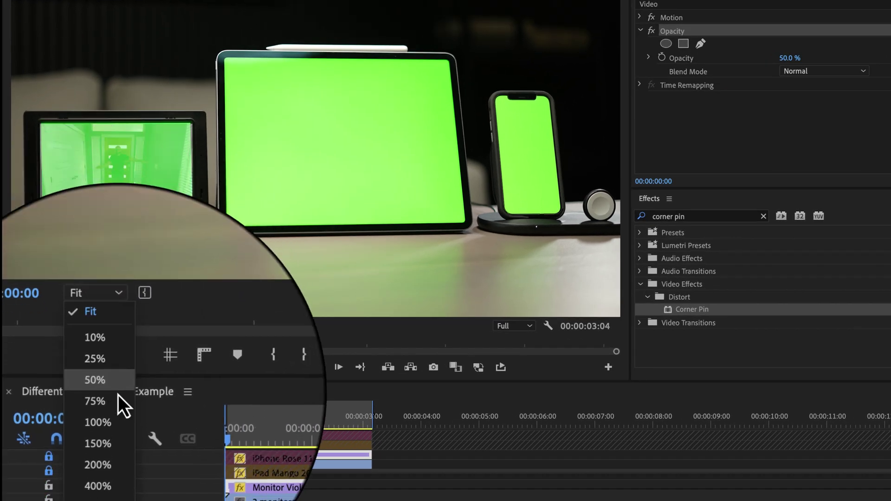
{"action": "left_click", "coordinate": [114, 458]}
{"action": "scroll", "coordinate": [539, 193], "scroll_direction": "right", "scroll_amount": 3}
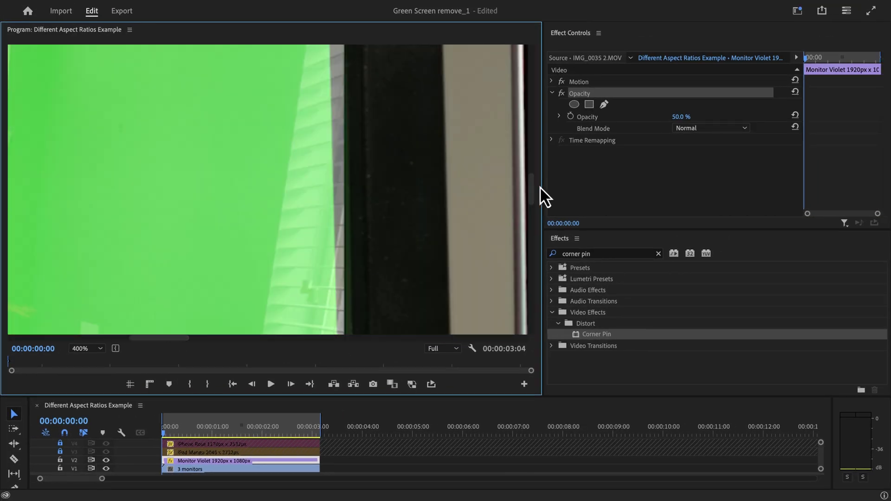
{"action": "scroll", "coordinate": [538, 193], "scroll_direction": "up", "scroll_amount": 2}
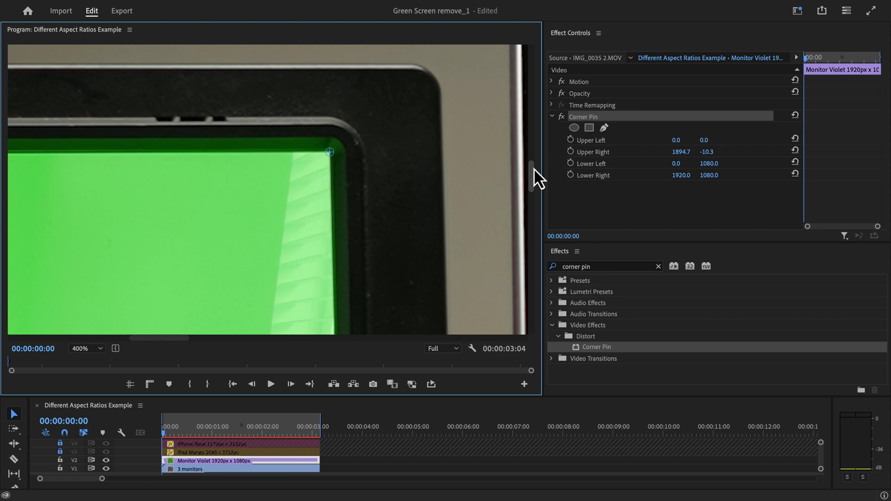
{"action": "scroll", "coordinate": [345, 171], "scroll_direction": "left", "scroll_amount": 10}
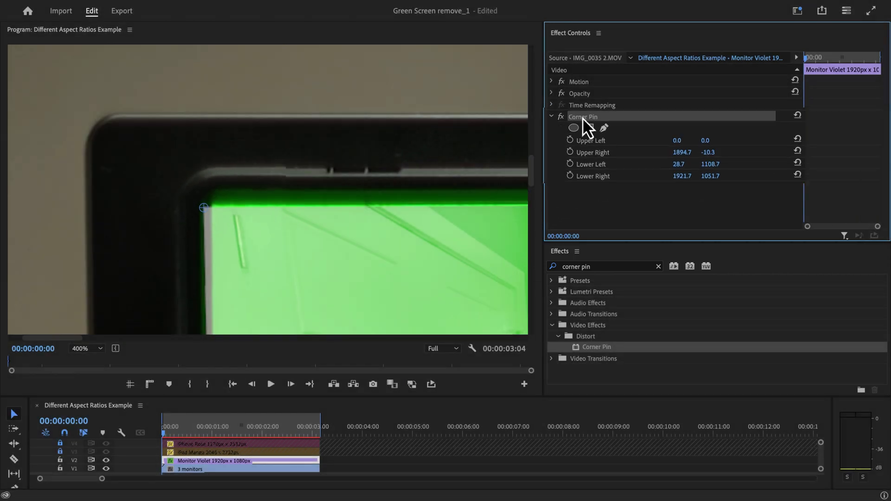
{"action": "left_click_drag", "start_coordinate": [219, 210], "coordinate": [210, 205]}
Return the preview zoom to Fit and play back to check the pinned monitor footage.
{"action": "left_click", "coordinate": [88, 348]}
{"action": "left_click", "coordinate": [84, 358]}
{"action": "key", "text": "space"}
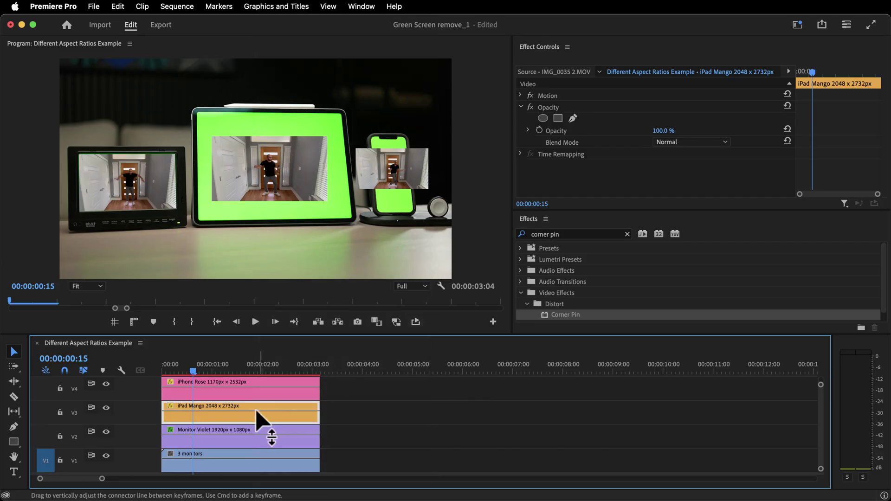
{"action": "right_click", "coordinate": [261, 411]}
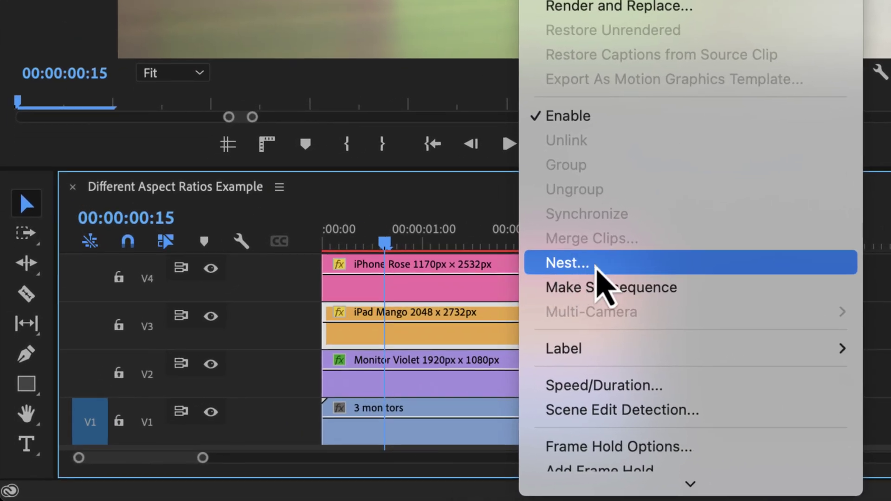
Nest the iPad clip as a sequence named '2048 x 2732 iPad'.
{"action": "left_click", "coordinate": [596, 267]}
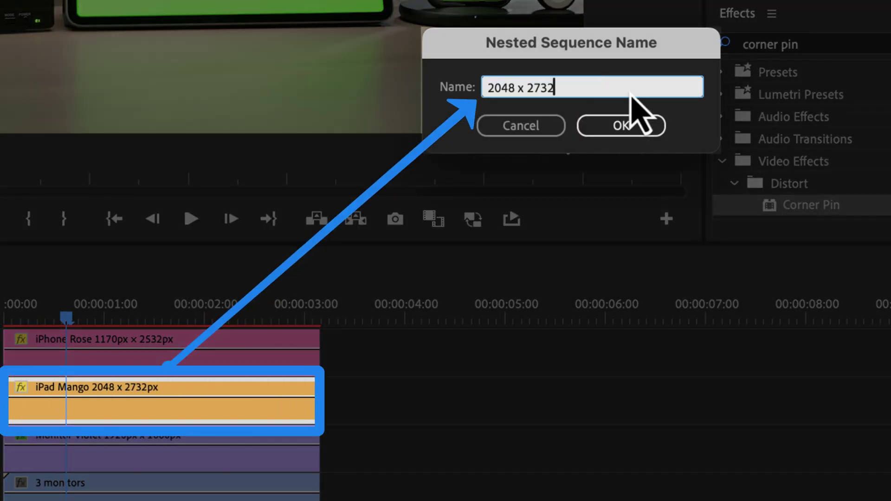
{"action": "type", "text": "iPad"}
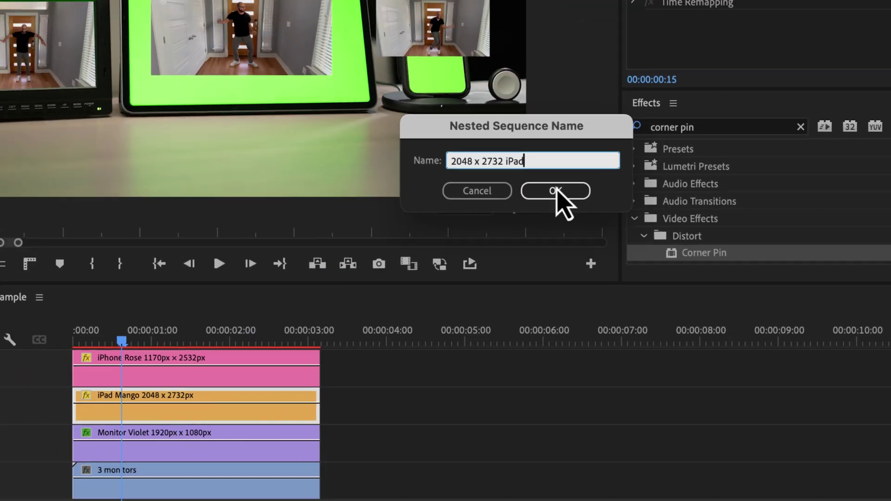
{"action": "left_click", "coordinate": [621, 126]}
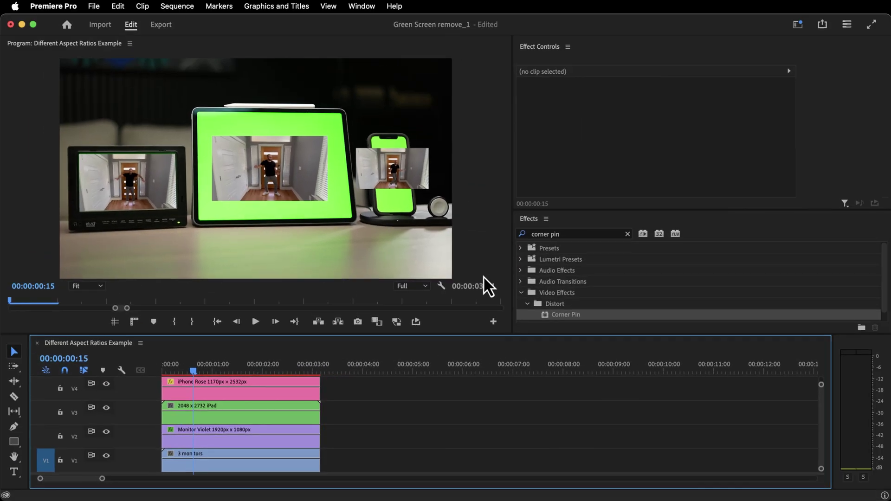
{"action": "left_click", "coordinate": [284, 407]}
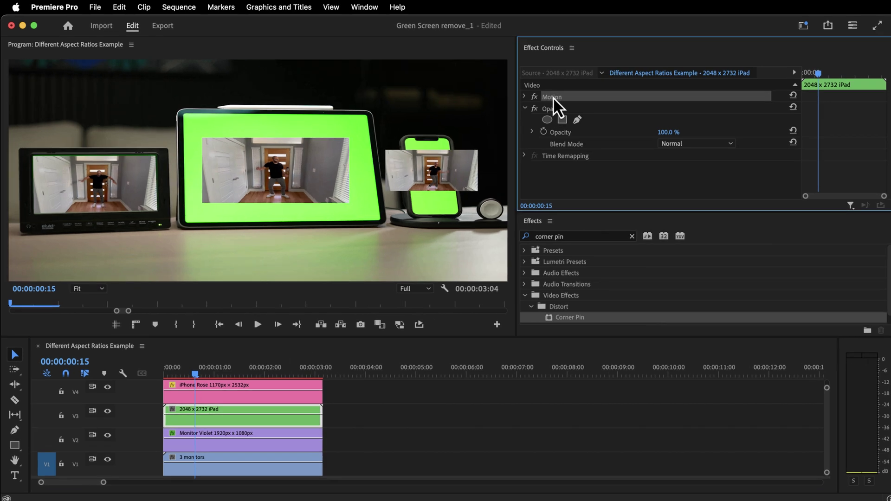
{"action": "left_click", "coordinate": [553, 97]}
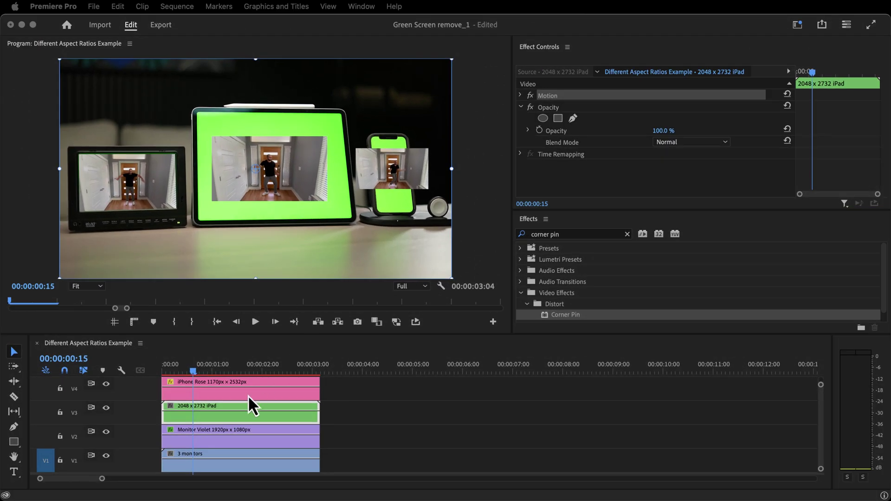
In the nested iPad sequence, change the frame size to 2732 x 2048.
{"action": "double_click", "coordinate": [238, 409]}
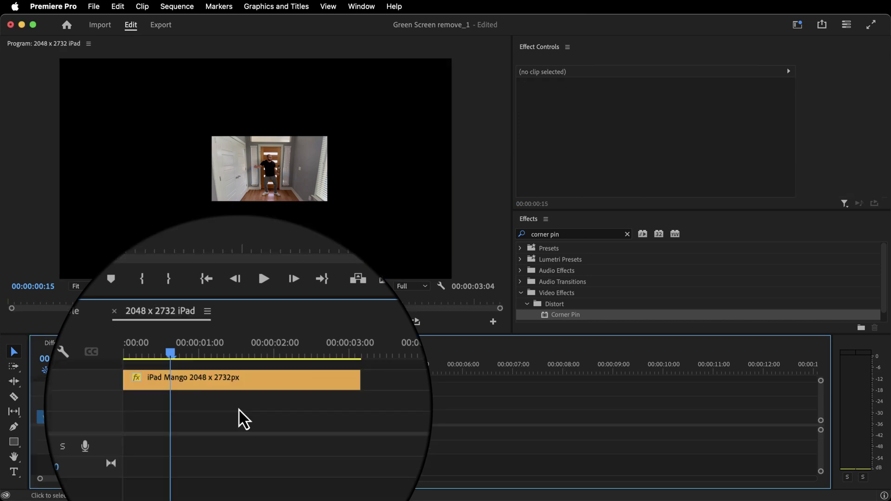
{"action": "left_click", "coordinate": [177, 6]}
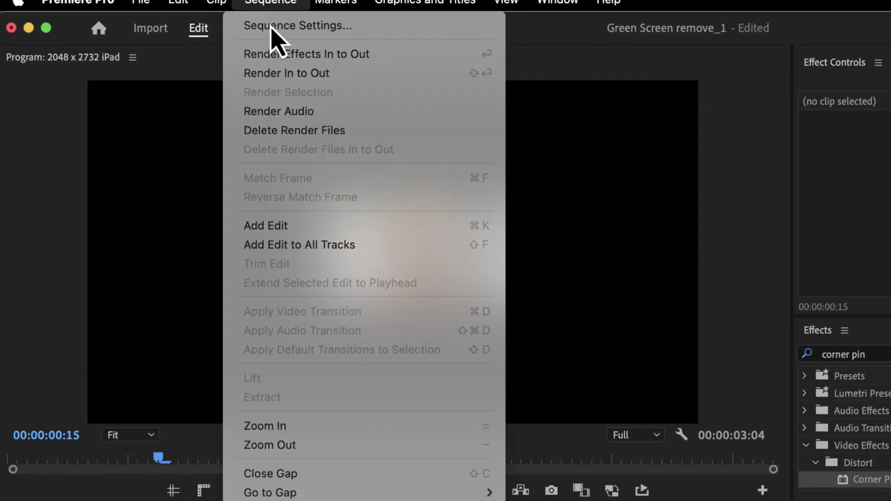
{"action": "left_click", "coordinate": [355, 50]}
{"action": "left_click", "coordinate": [459, 116]}
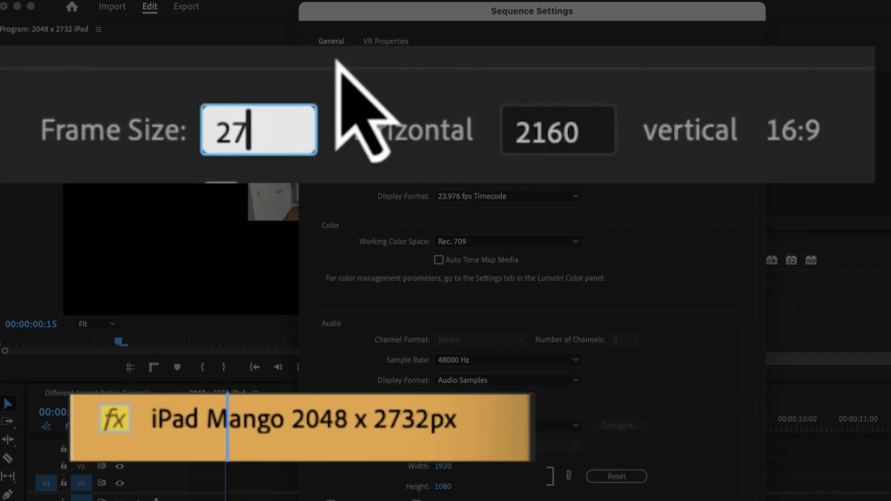
{"action": "key", "text": "Tab"}
{"action": "type", "text": "2048"}
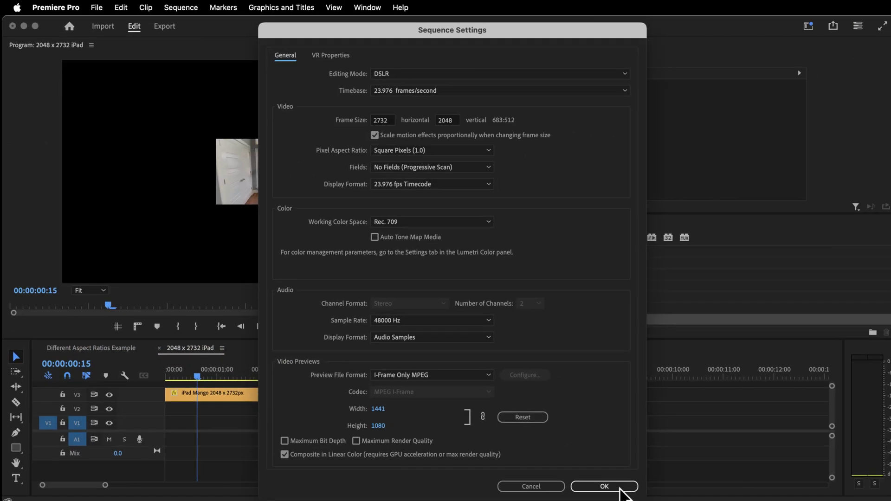
{"action": "left_click", "coordinate": [613, 485]}
Set the Mango footage to frame size and raise its scale to 209.3 to fill the frame.
{"action": "right_click", "coordinate": [241, 394]}
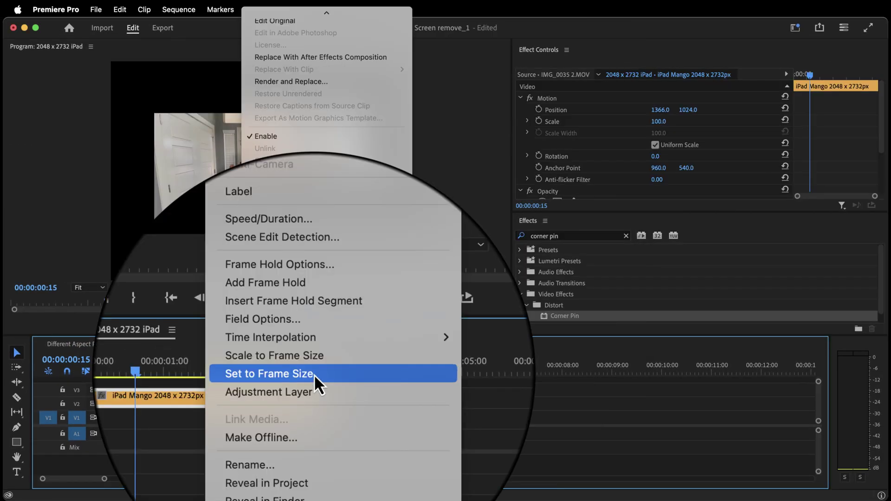
{"action": "left_click", "coordinate": [314, 374]}
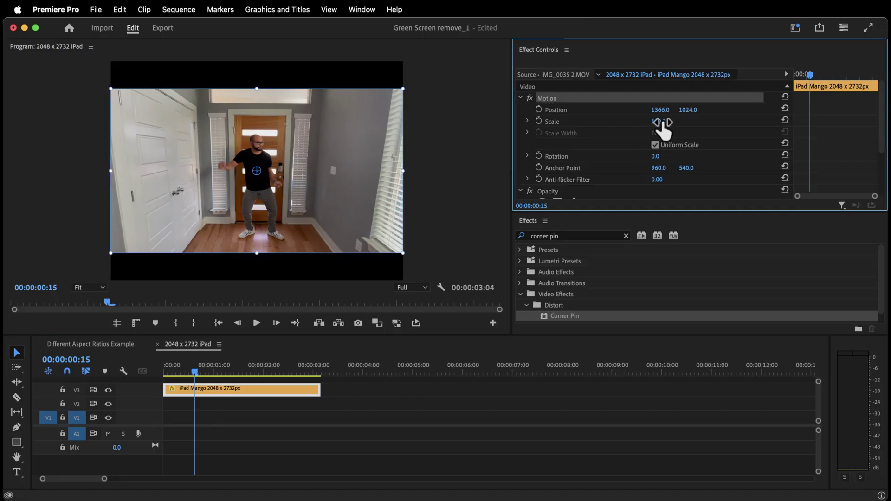
{"action": "left_click_drag", "start_coordinate": [661, 123], "coordinate": [693, 116]}
{"action": "key", "text": "space"}
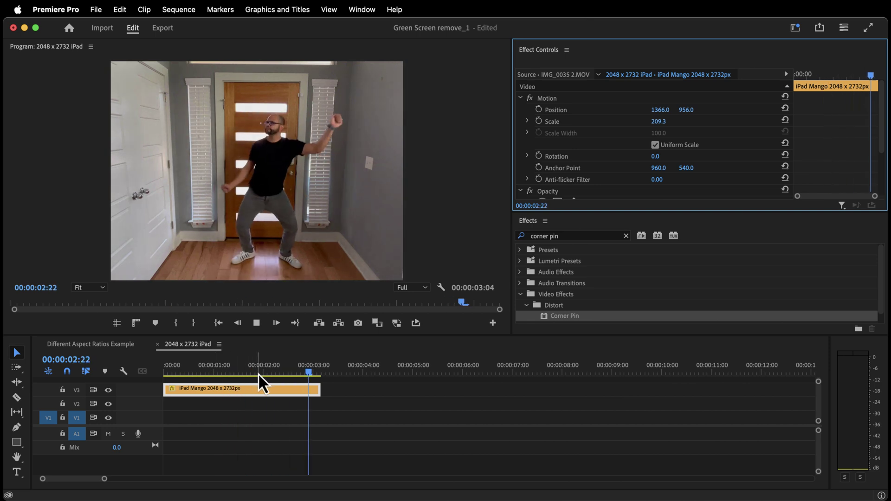
{"action": "left_click", "coordinate": [111, 344]}
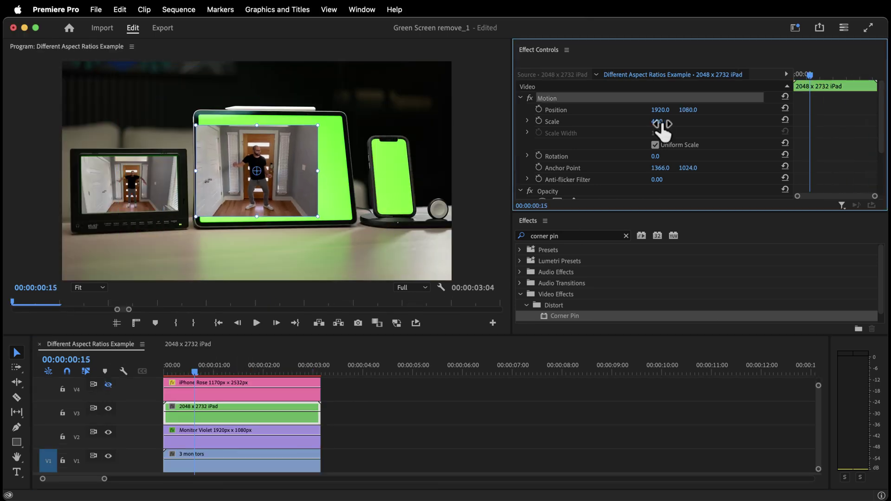
Nudge the iPad footage over the iPad screen and nest the pink iPhone clip as '1170 x 2532 iPhone'.
{"action": "left_click_drag", "start_coordinate": [274, 151], "coordinate": [281, 154]}
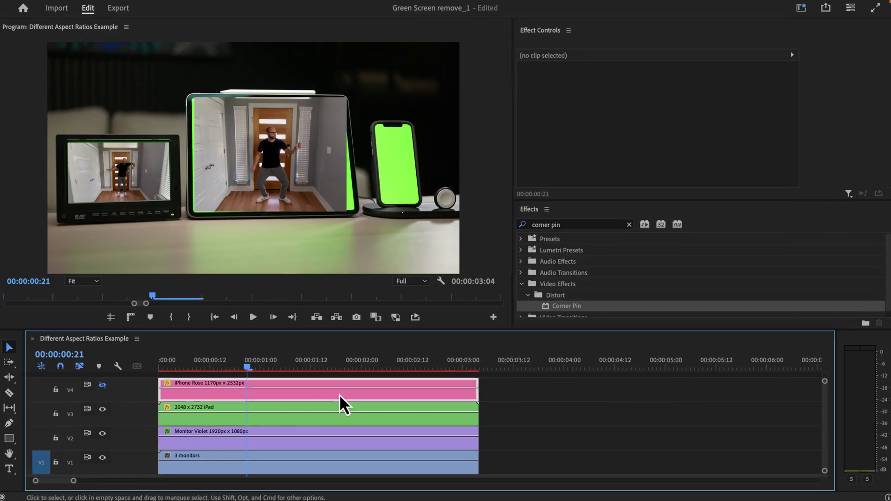
{"action": "right_click", "coordinate": [338, 395]}
{"action": "left_click", "coordinate": [392, 286]}
{"action": "type", "text": "1170 x 2"}
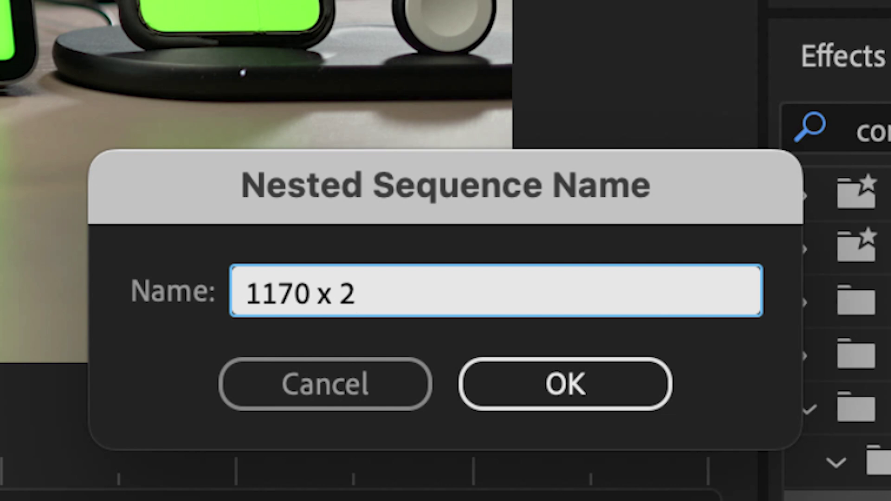
{"action": "type", "text": "532 iPhone"}
{"action": "key", "text": "Return"}
Set the nested iPhone sequence's frame size to 1170 x 2532.
{"action": "left_click", "coordinate": [695, 249]}
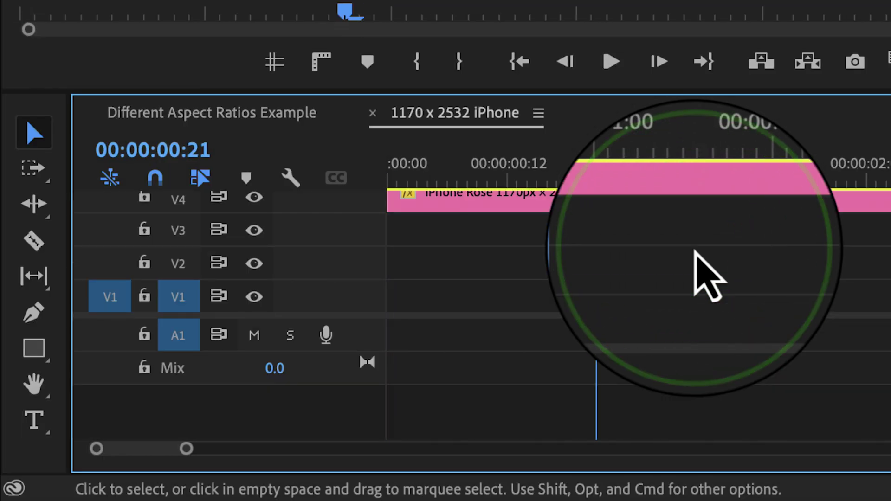
{"action": "left_click", "coordinate": [261, 48]}
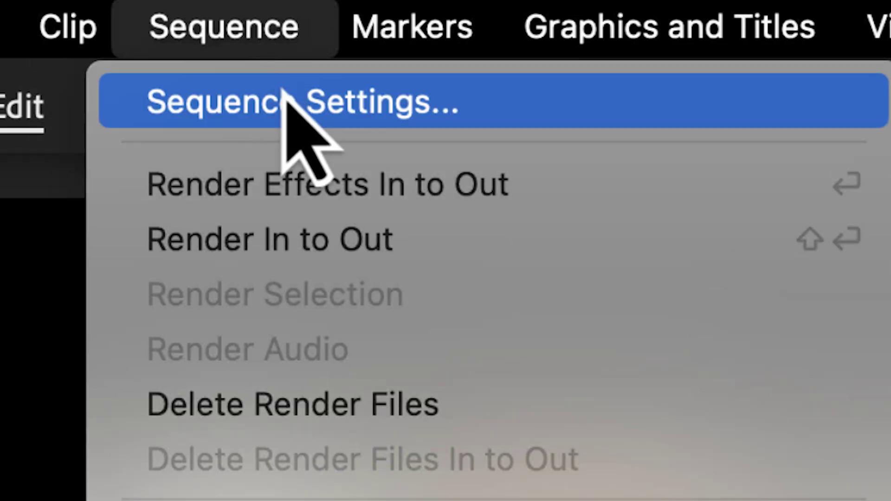
{"action": "left_click", "coordinate": [285, 89]}
{"action": "type", "text": "1170"}
{"action": "key", "text": "Tab"}
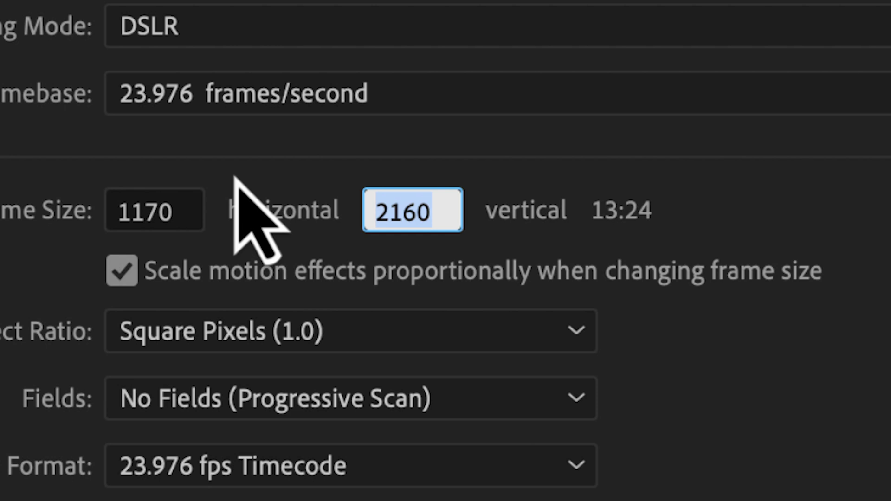
{"action": "type", "text": "2532"}
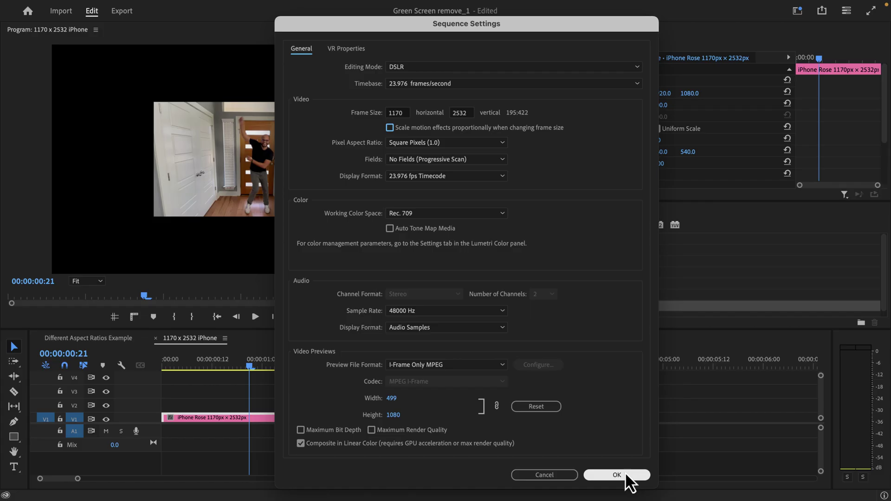
{"action": "left_click", "coordinate": [614, 475]}
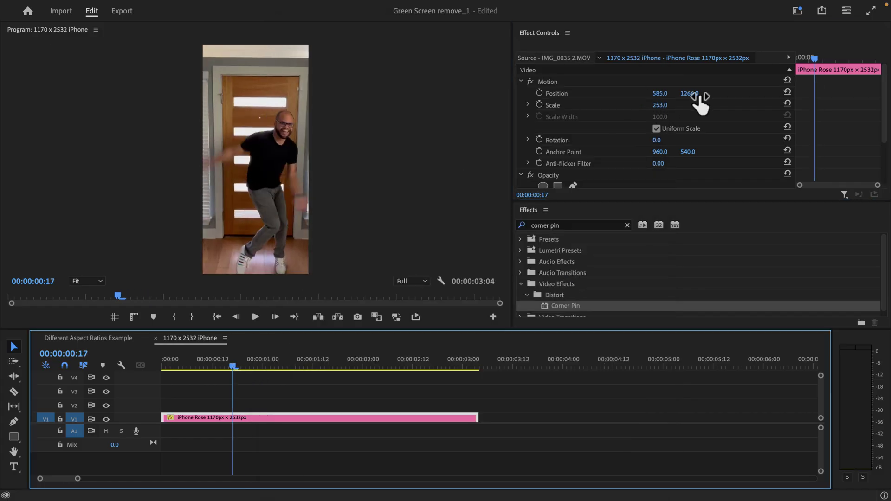
{"action": "left_click", "coordinate": [139, 338]}
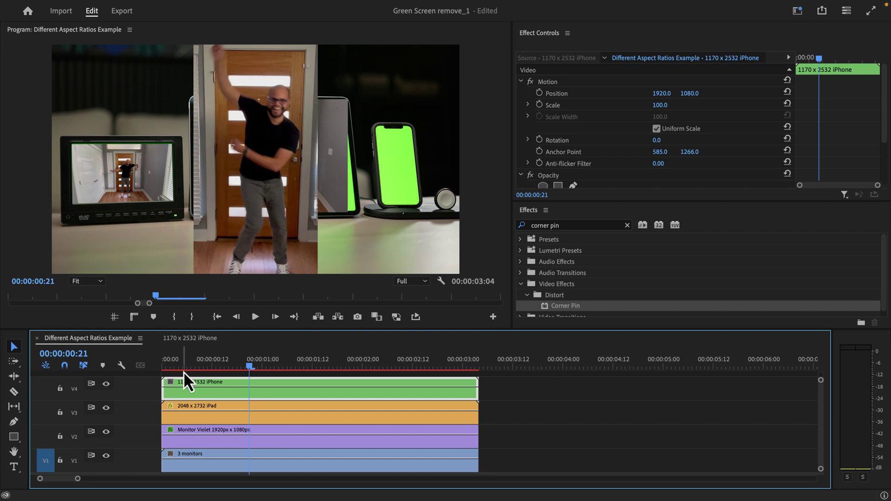
Label the nested iPhone clip pink and pin its corners onto the phone's green screen.
{"action": "right_click", "coordinate": [274, 390]}
{"action": "left_click", "coordinate": [483, 408]}
{"action": "left_click", "coordinate": [548, 82]}
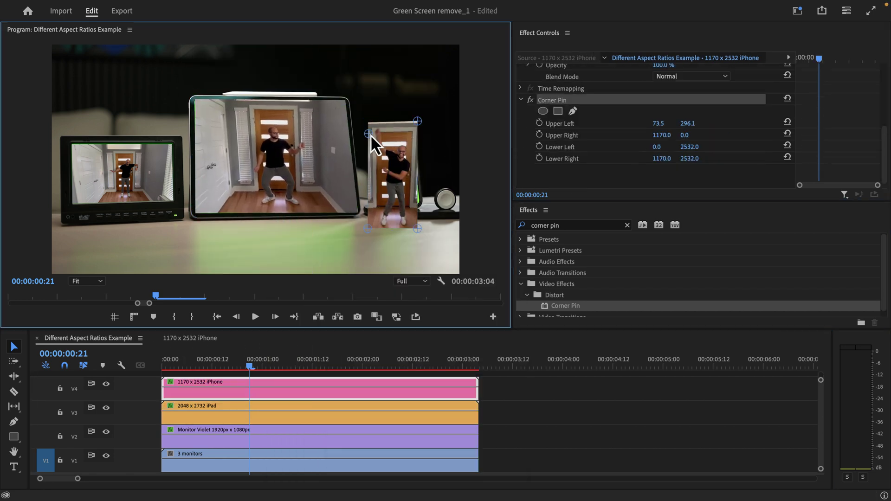
{"action": "left_click_drag", "start_coordinate": [418, 229], "coordinate": [423, 213]}
{"action": "left_click_drag", "start_coordinate": [367, 133], "coordinate": [374, 126]}
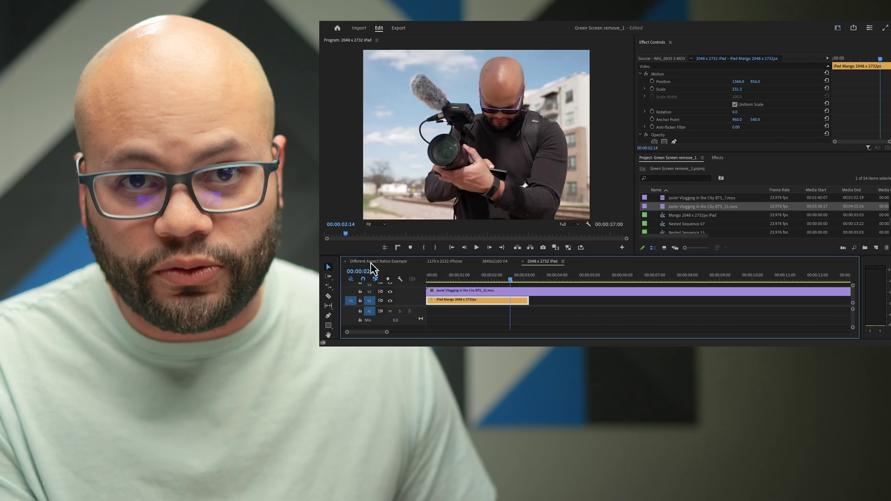
{"action": "left_click", "coordinate": [371, 262]}
{"action": "key", "text": "space"}
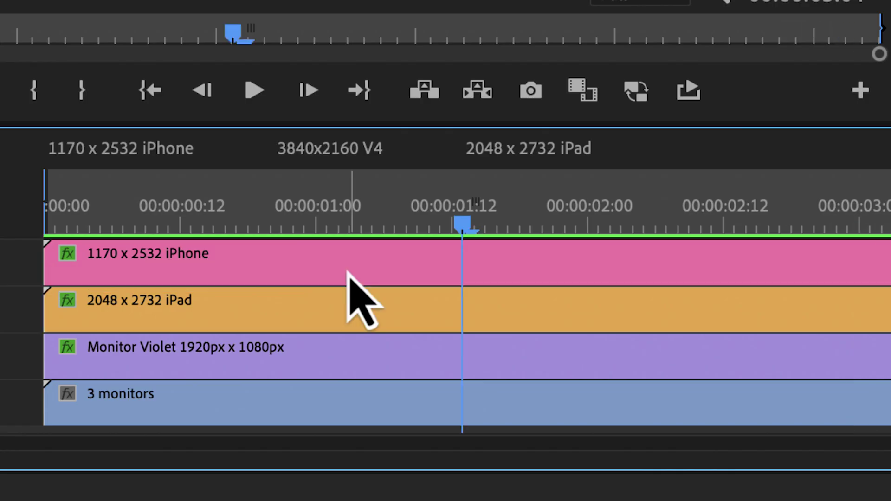
Disable the iPhone, iPad and Monitor replacement clips.
{"action": "left_click", "coordinate": [499, 290]}
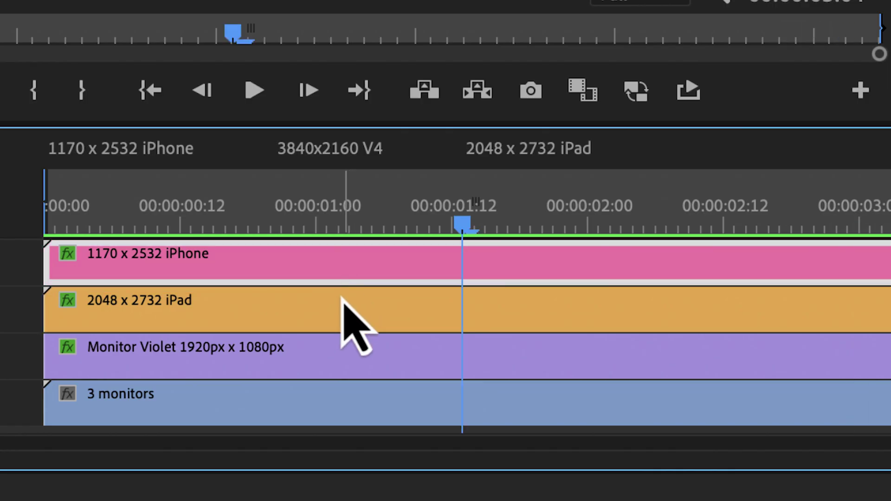
{"action": "left_click", "coordinate": [342, 302], "text": "shift"}
{"action": "left_click", "coordinate": [346, 360], "text": "shift"}
{"action": "right_click", "coordinate": [355, 327]}
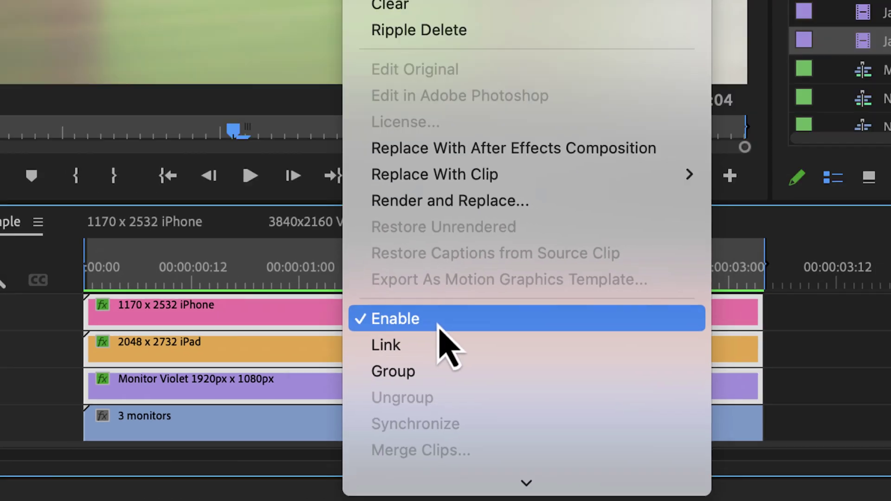
{"action": "left_click", "coordinate": [420, 278]}
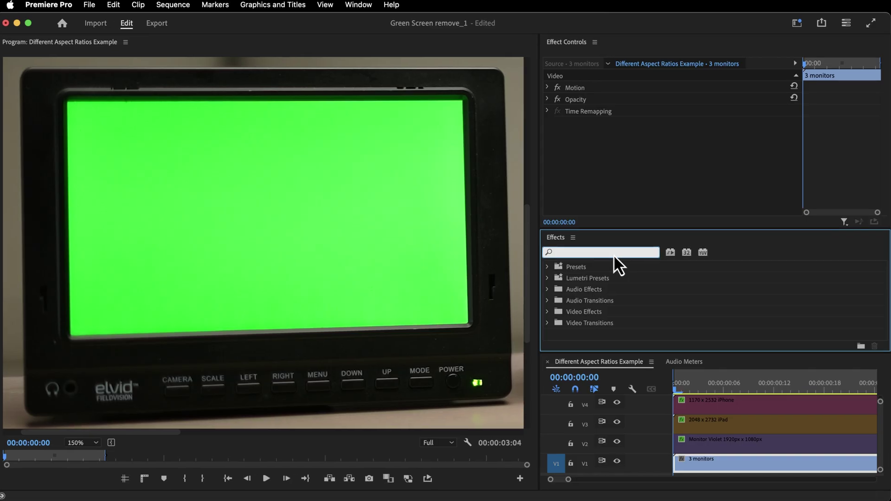
Apply Ultra Key to the 3 monitors clip and sample the green screen as key colour.
{"action": "left_click", "coordinate": [613, 255]}
{"action": "type", "text": "ultra"}
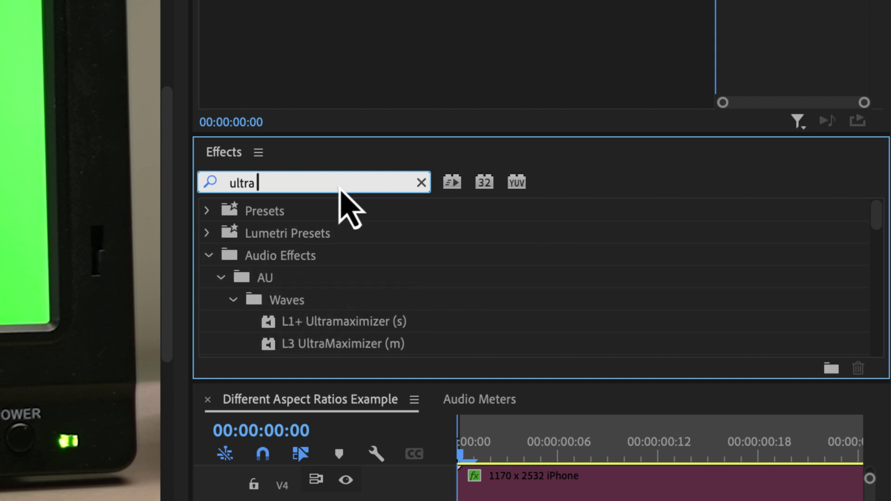
{"action": "type", "text": " key"}
{"action": "left_click_drag", "start_coordinate": [278, 340], "coordinate": [721, 463]}
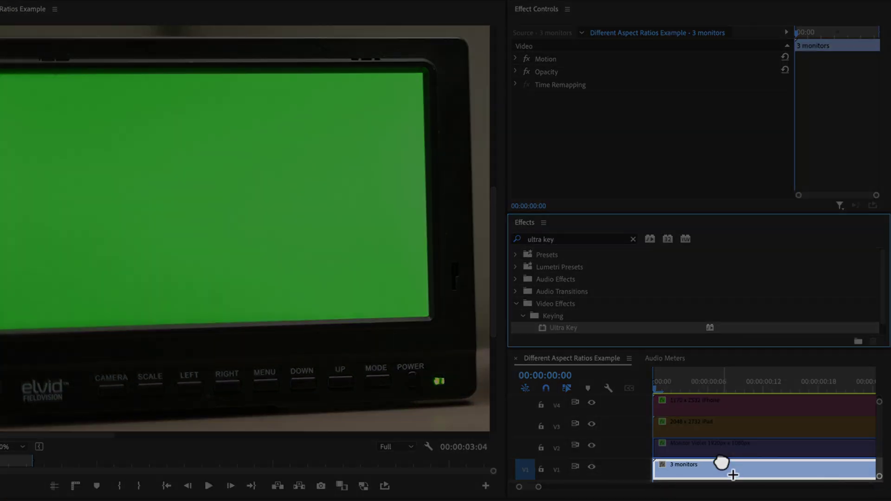
{"action": "left_click", "coordinate": [670, 149]}
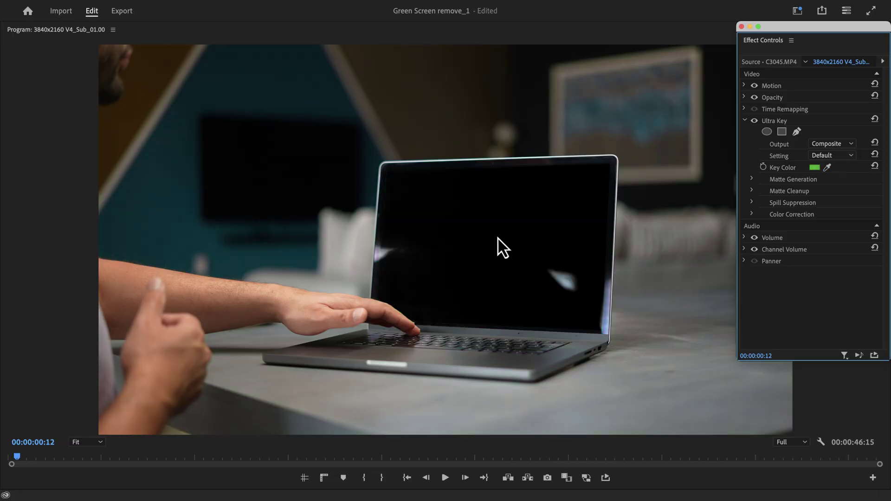
Draw a four-point pen mask for Ultra Key around the laptop screen.
{"action": "left_click", "coordinate": [797, 132]}
{"action": "left_click", "coordinate": [381, 159]}
{"action": "left_click", "coordinate": [612, 156]}
{"action": "left_click", "coordinate": [607, 337]}
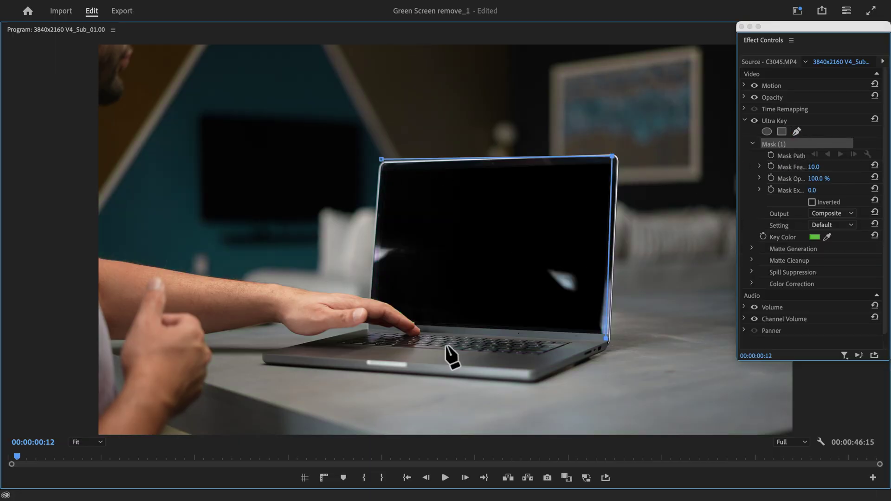
{"action": "left_click", "coordinate": [368, 326]}
Paste a duplicate of the masked Ultra Key with its mask inverted, and add another Ultra Key.
{"action": "right_click", "coordinate": [786, 121]}
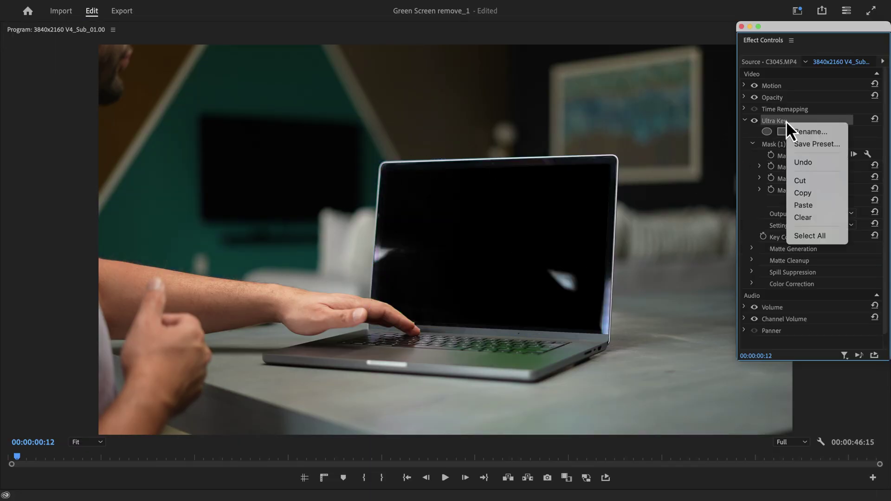
{"action": "left_click", "coordinate": [805, 196]}
{"action": "left_click", "coordinate": [745, 120]}
{"action": "right_click", "coordinate": [788, 221]}
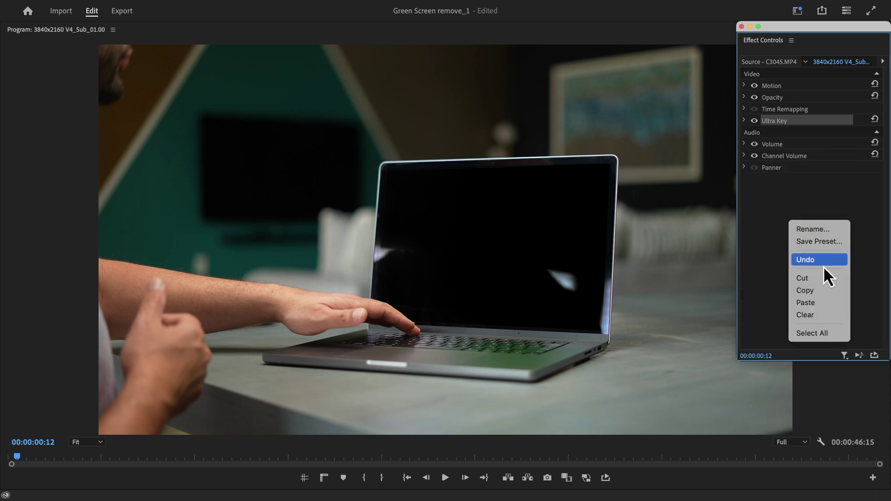
{"action": "left_click", "coordinate": [826, 304]}
{"action": "left_click", "coordinate": [811, 214]}
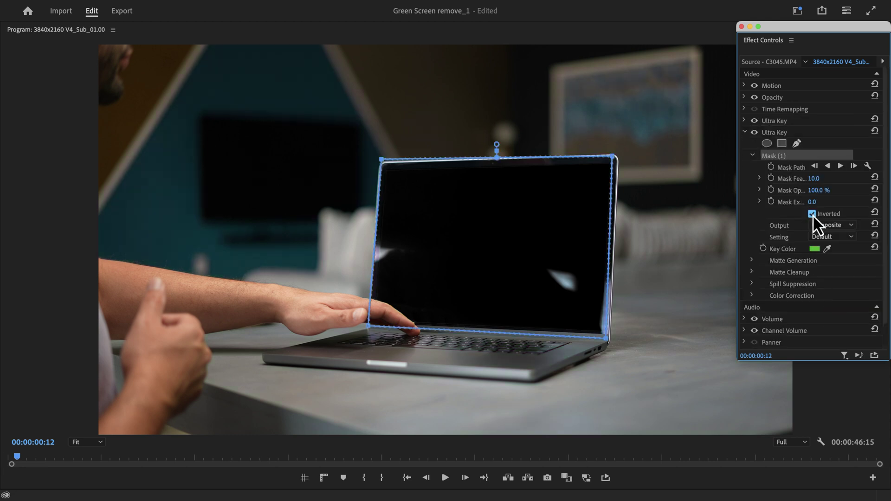
{"action": "left_click", "coordinate": [751, 260]}
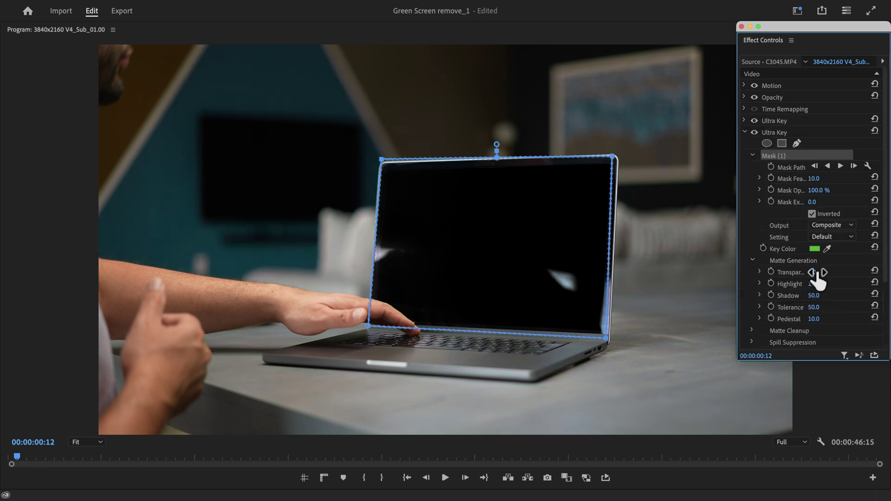
{"action": "left_click", "coordinate": [745, 132]}
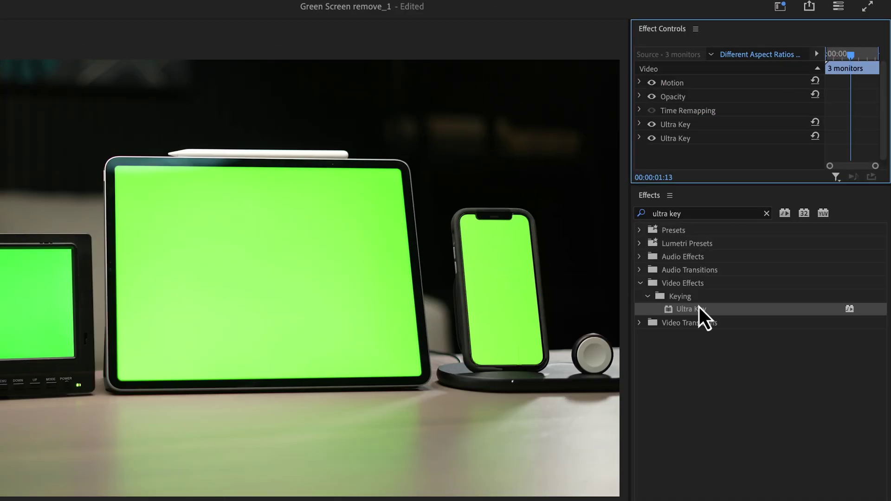
{"action": "double_click", "coordinate": [724, 266]}
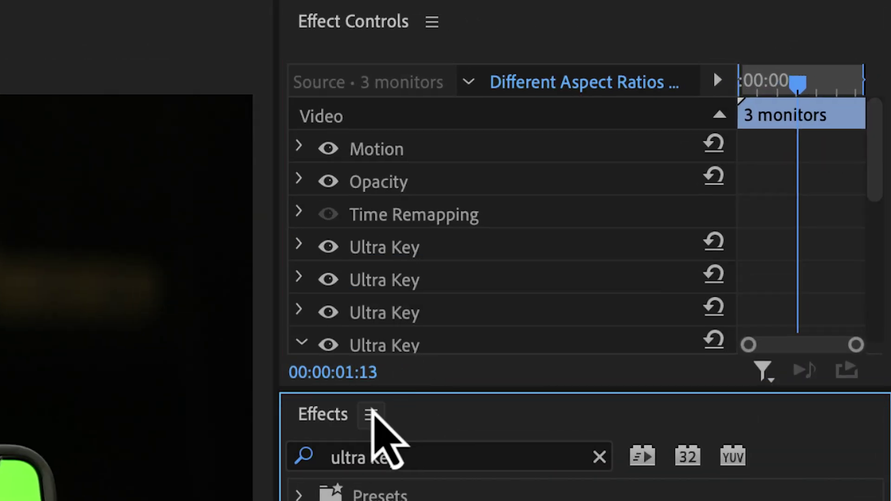
Add a fourth Ultra Key, sample the monitor's green, and mask the monitor screen.
{"action": "right_click", "coordinate": [385, 247]}
{"action": "left_click", "coordinate": [576, 318]}
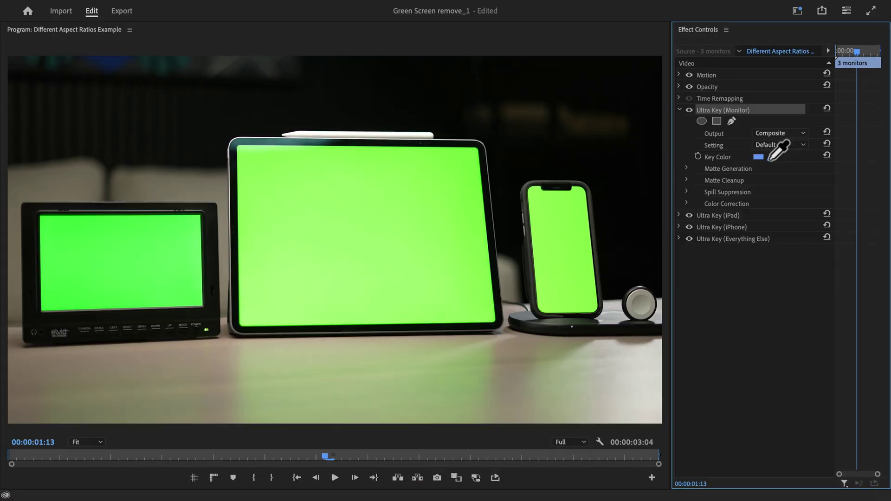
{"action": "left_click_drag", "start_coordinate": [770, 159], "coordinate": [138, 257]}
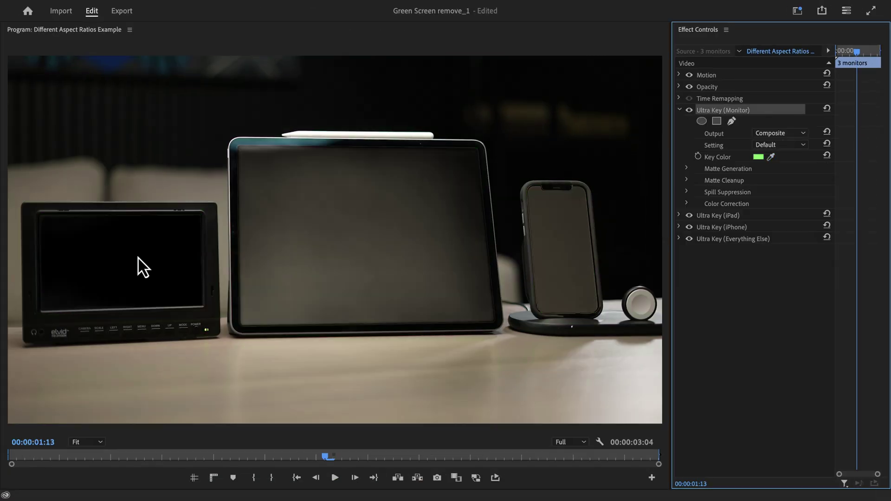
{"action": "left_click", "coordinate": [732, 121]}
{"action": "left_click", "coordinate": [32, 206]}
{"action": "left_click", "coordinate": [207, 208]}
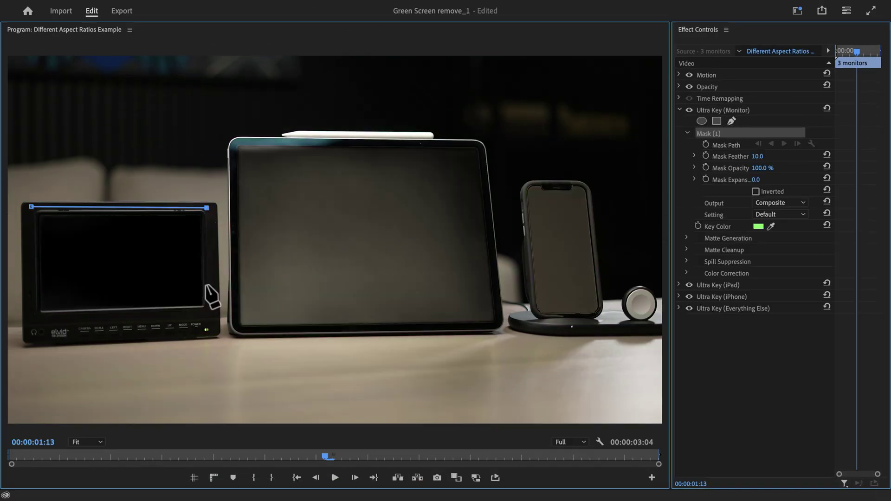
{"action": "left_click", "coordinate": [210, 315]}
{"action": "left_click", "coordinate": [31, 316]}
{"action": "left_click", "coordinate": [31, 207]}
Draw a four-point mask around the iPad screen on the iPad Ultra Key.
{"action": "left_click", "coordinate": [680, 110]}
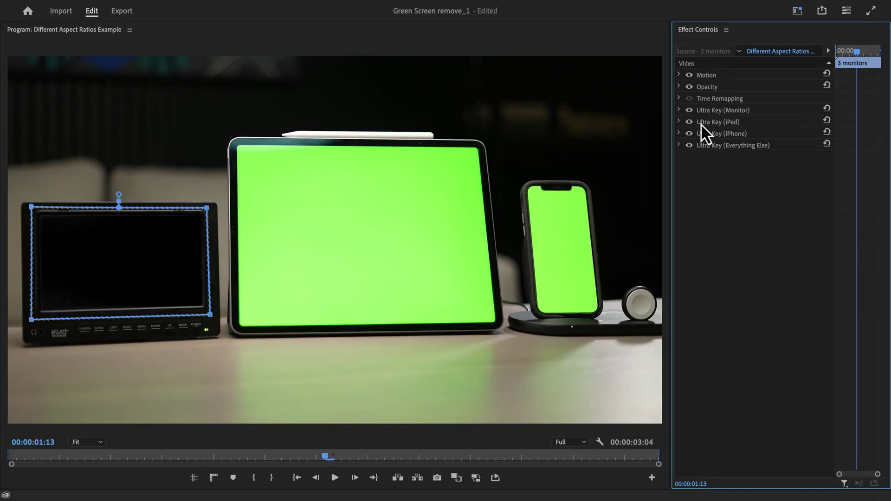
{"action": "left_click", "coordinate": [680, 122]}
{"action": "left_click", "coordinate": [731, 133]}
{"action": "left_click", "coordinate": [235, 142]}
{"action": "left_click", "coordinate": [481, 144]}
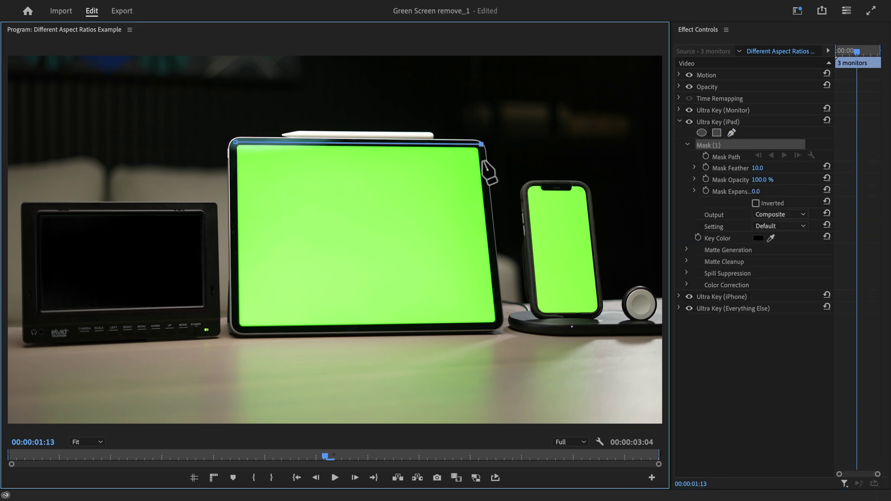
{"action": "left_click", "coordinate": [500, 320]}
{"action": "left_click", "coordinate": [238, 330]}
{"action": "left_click", "coordinate": [234, 143]}
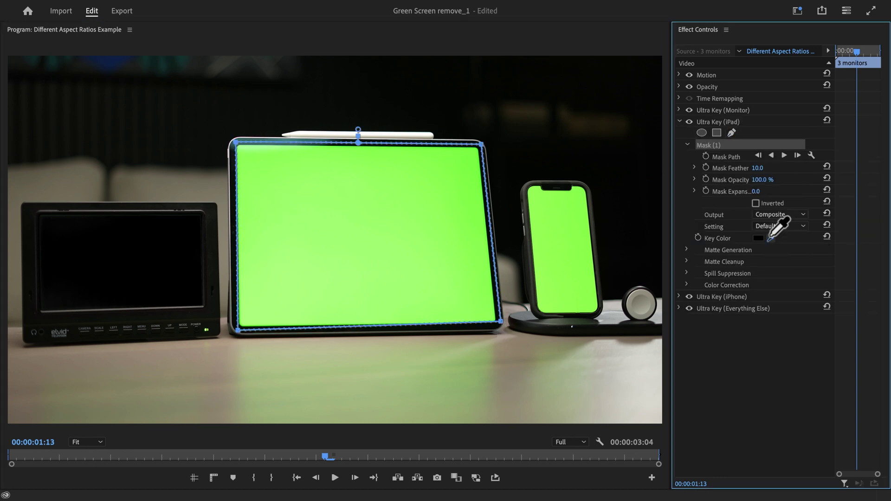
Sample the iPad's green as key colour and raise Matte Generation Pedestal to 15.0.
{"action": "left_click_drag", "start_coordinate": [770, 238], "coordinate": [341, 211]}
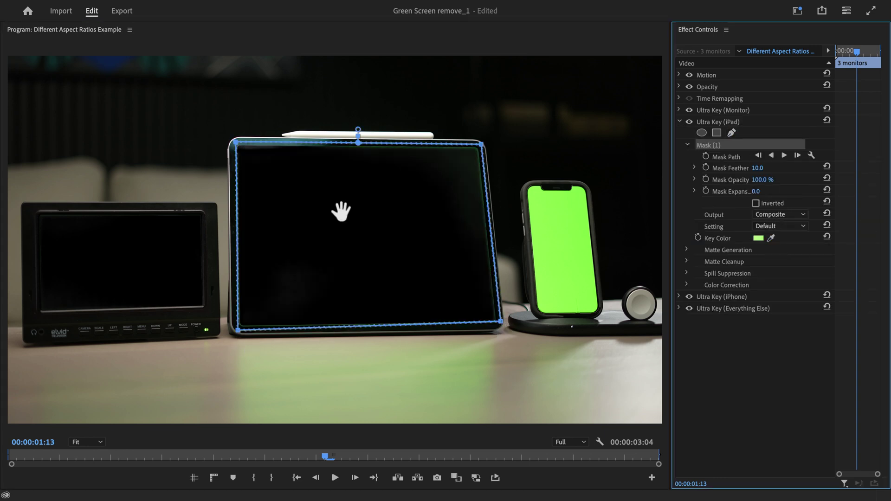
{"action": "left_click", "coordinate": [687, 250]}
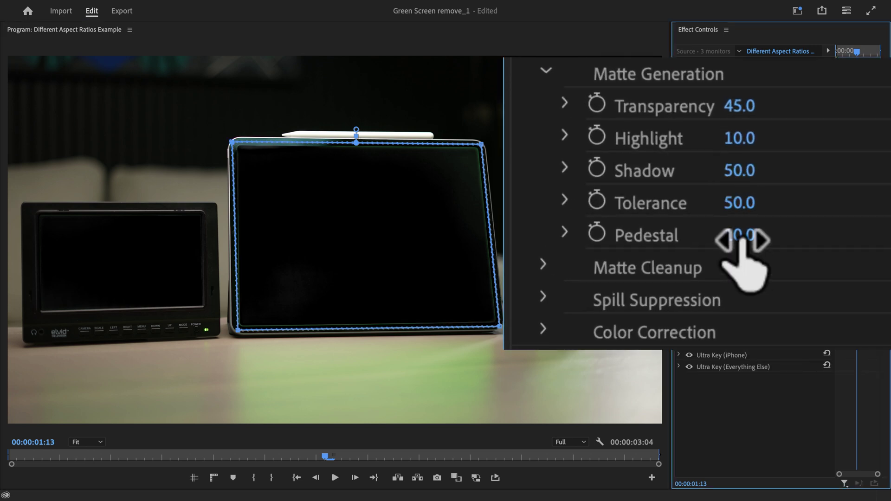
{"action": "left_click_drag", "start_coordinate": [742, 240], "coordinate": [756, 189]}
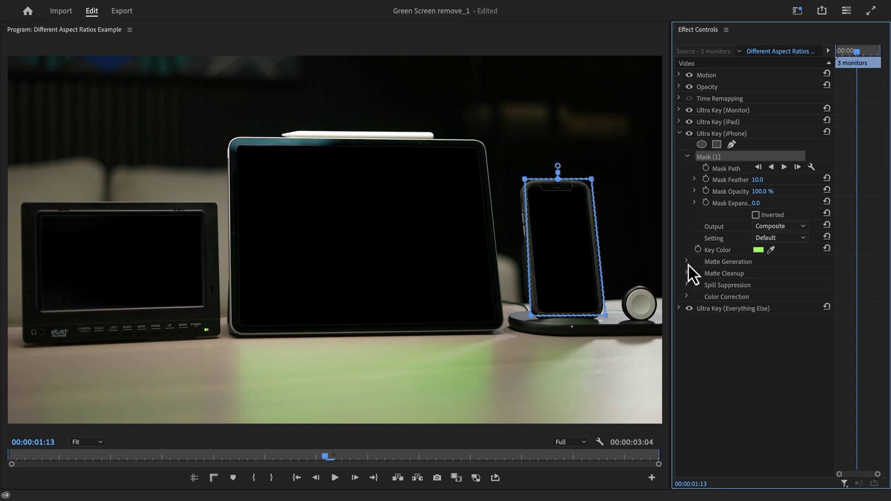
Key the iPhone screen, then turn off the Monitor, iPad and iPhone keys.
{"action": "left_click", "coordinate": [687, 263]}
{"action": "left_click", "coordinate": [680, 133]}
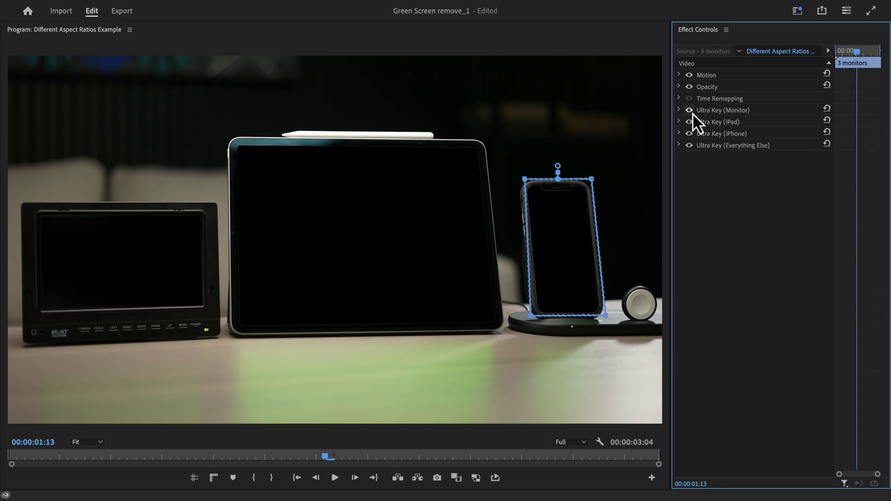
{"action": "left_click", "coordinate": [690, 110]}
{"action": "left_click", "coordinate": [690, 122]}
{"action": "left_click", "coordinate": [689, 133]}
Sample the screen green for the Everything Else key and re-enable the other three keys.
{"action": "left_click", "coordinate": [679, 145]}
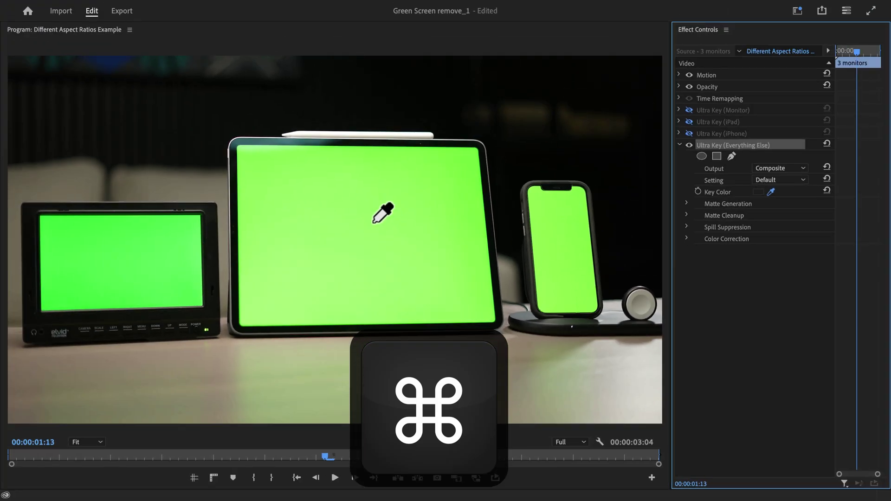
{"action": "left_click", "coordinate": [384, 272], "text": "super"}
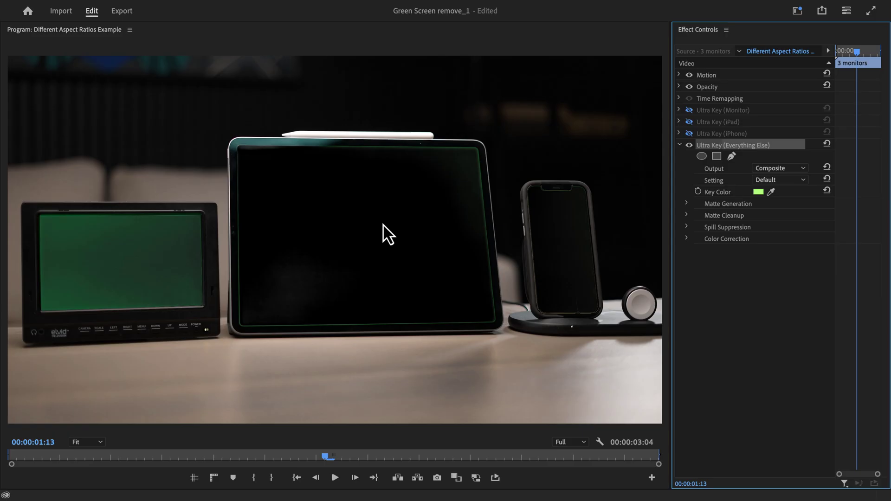
{"action": "left_click", "coordinate": [689, 133]}
{"action": "left_click", "coordinate": [689, 122]}
{"action": "left_click", "coordinate": [689, 110]}
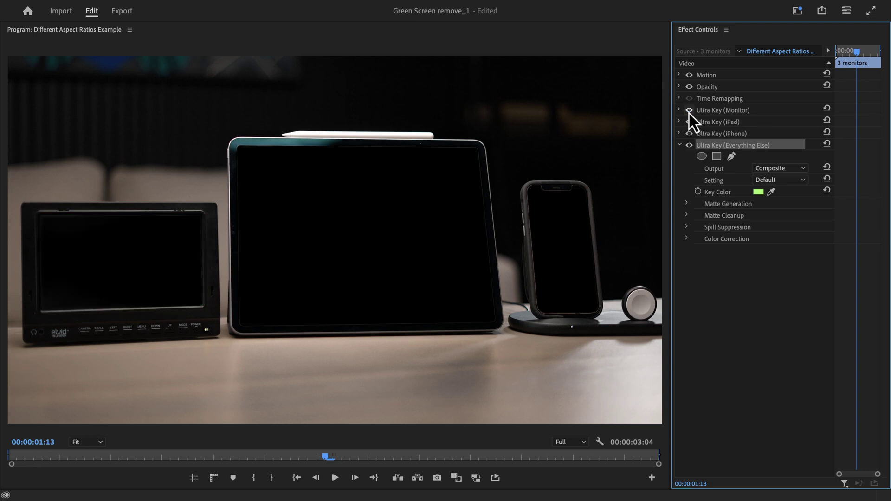
View the alpha matte and test Everything Else Transparency at 0.0, then undo it.
{"action": "right_click", "coordinate": [615, 446]}
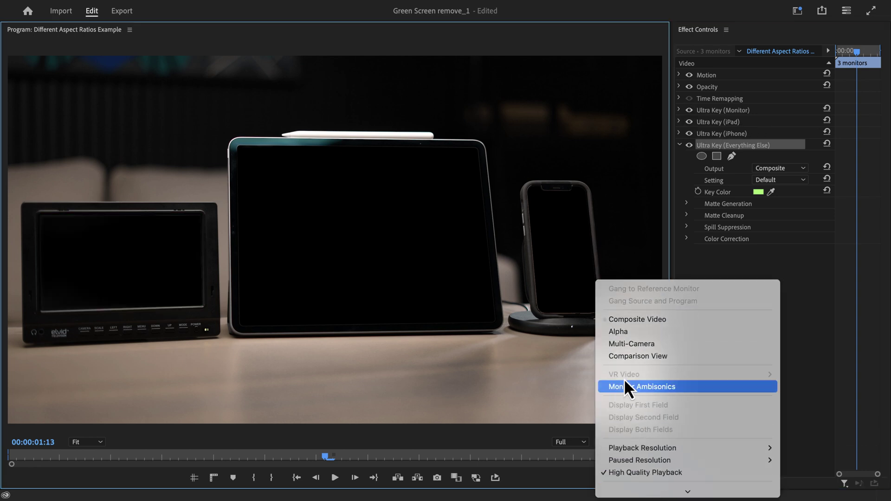
{"action": "left_click", "coordinate": [633, 333]}
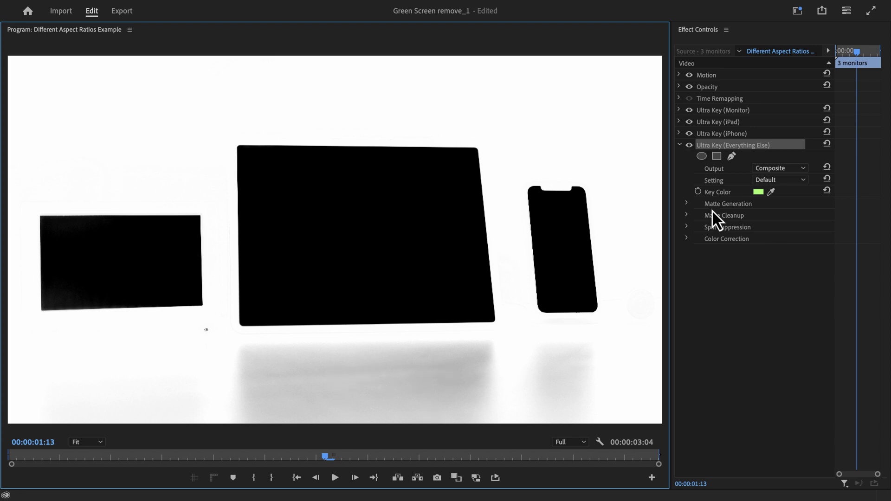
{"action": "left_click", "coordinate": [687, 203]}
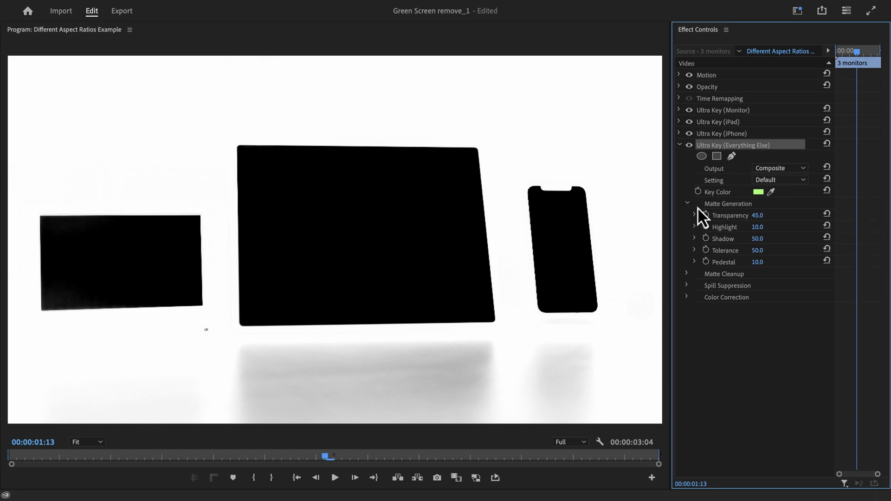
{"action": "left_click_drag", "start_coordinate": [757, 215], "coordinate": [738, 216]}
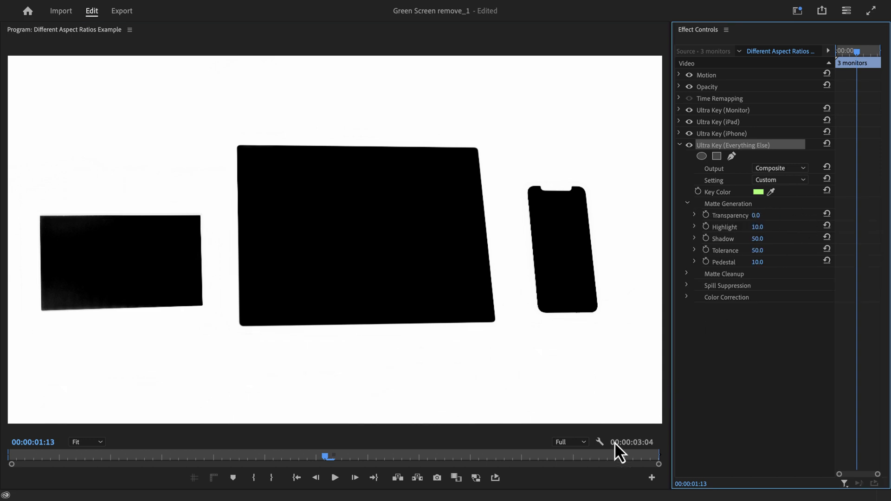
{"action": "key", "text": "ctrl+z"}
Return to Composite Video and set the Everything Else Transparency to 0.0.
{"action": "left_click", "coordinate": [599, 441]}
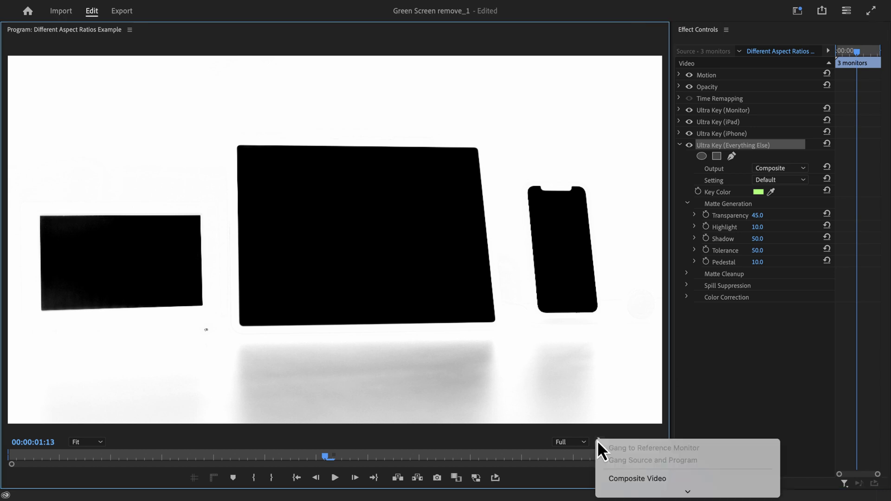
{"action": "left_click", "coordinate": [636, 478]}
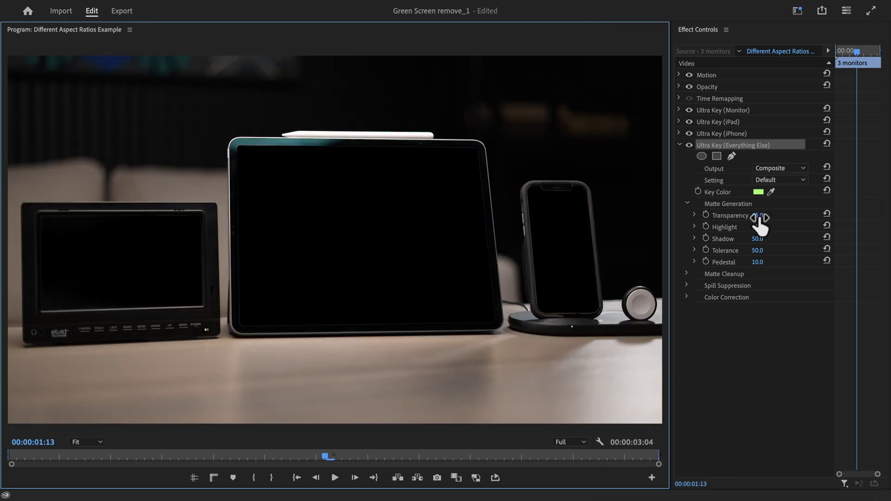
{"action": "left_click_drag", "start_coordinate": [760, 218], "coordinate": [759, 218]}
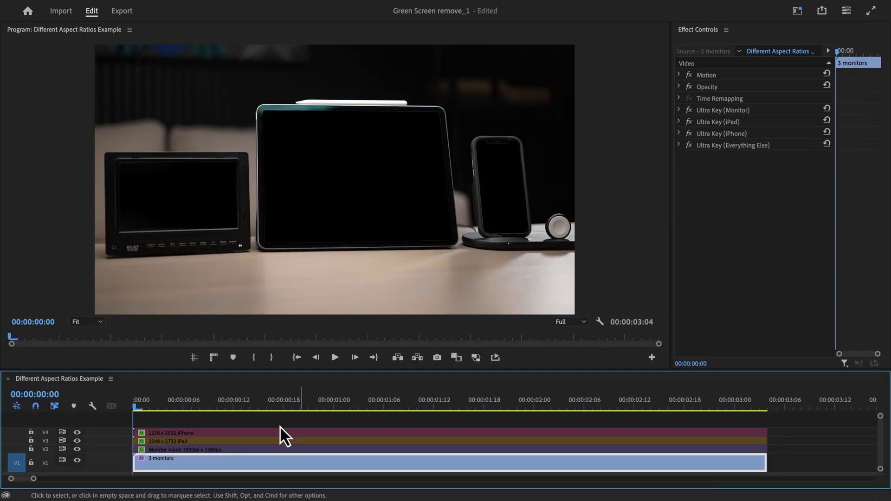
Move the 3 monitors clip to new track V5 and enable the three screen clips.
{"action": "left_click_drag", "start_coordinate": [241, 464], "coordinate": [238, 427]}
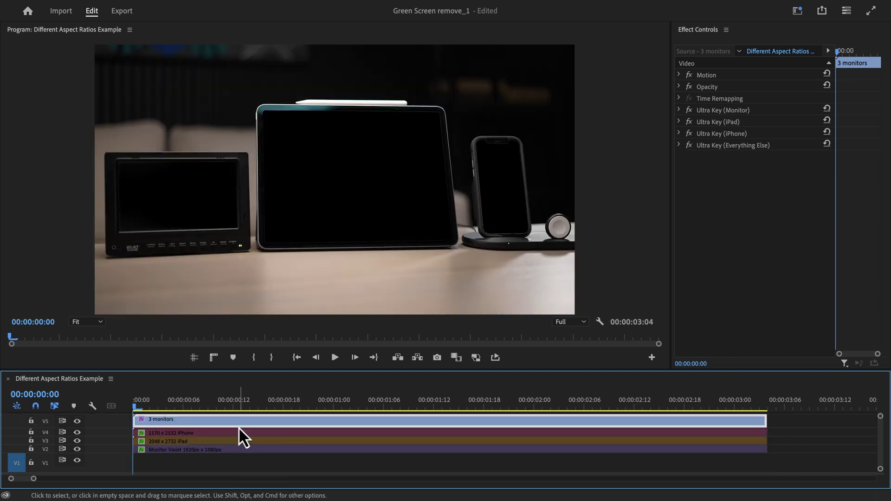
{"action": "left_click", "coordinate": [188, 449]}
{"action": "key", "text": "shift+super+e"}
{"action": "left_click", "coordinate": [193, 442]}
{"action": "key", "text": "shift+super+e"}
{"action": "left_click", "coordinate": [196, 432]}
{"action": "key", "text": "shift+super+e"}
Toggle the 3 monitors clip to check the screens, then play back the composite.
{"action": "left_click", "coordinate": [197, 424]}
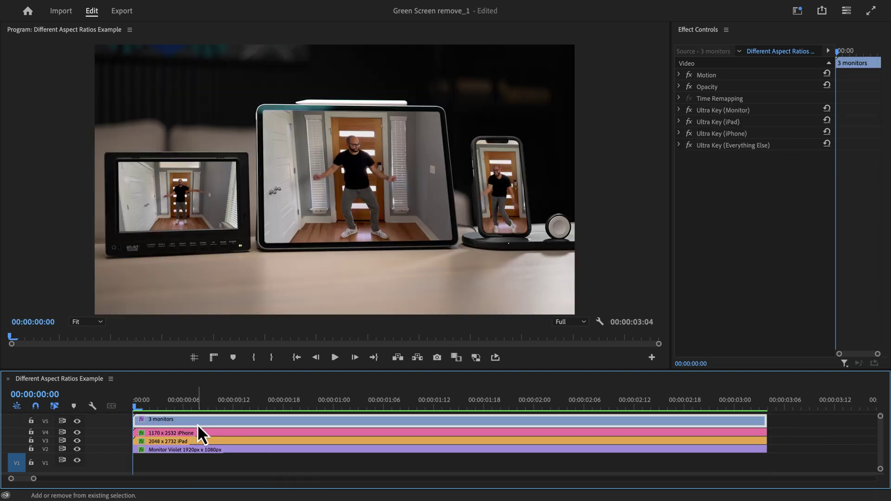
{"action": "key", "text": "shift+super+e"}
{"action": "key", "text": "shift+super+e"}
{"action": "left_click", "coordinate": [847, 420]}
{"action": "key", "text": "space"}
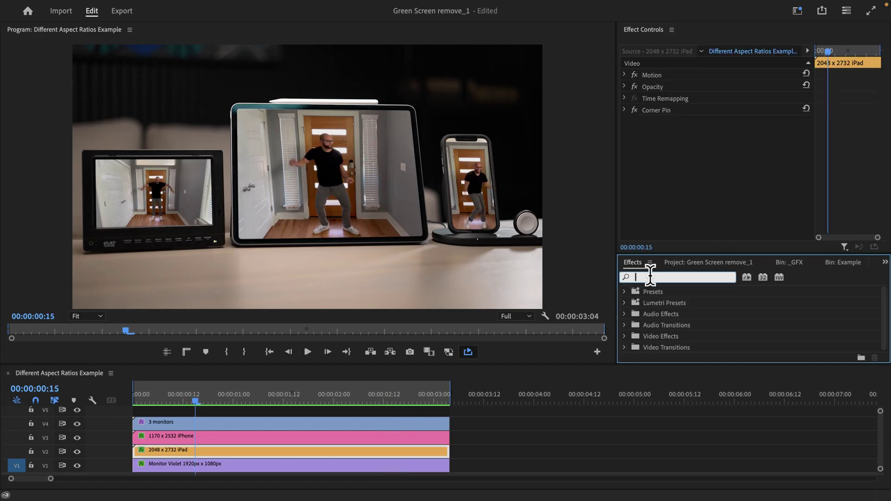
Apply Gaussian Blur to the iPad clip with Blurriness 5.0.
{"action": "left_click", "coordinate": [650, 276]}
{"action": "type", "text": "g"}
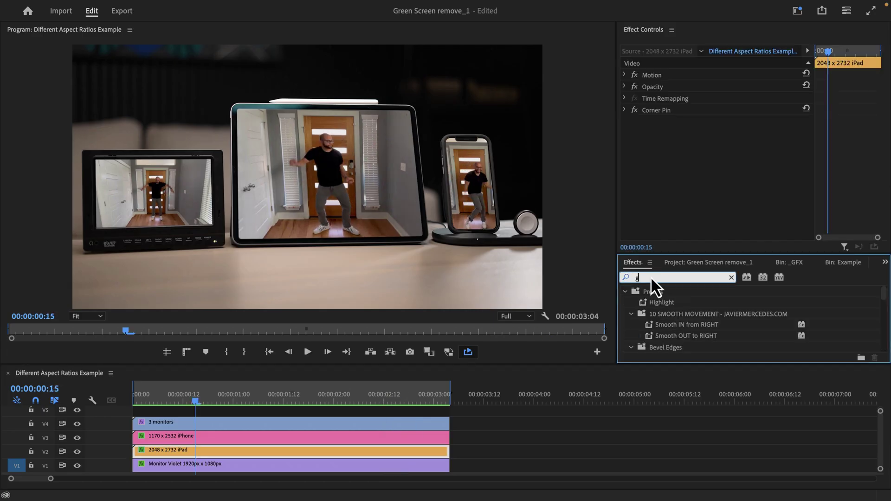
{"action": "type", "text": "aus"}
{"action": "left_click_drag", "start_coordinate": [692, 333], "coordinate": [255, 454]}
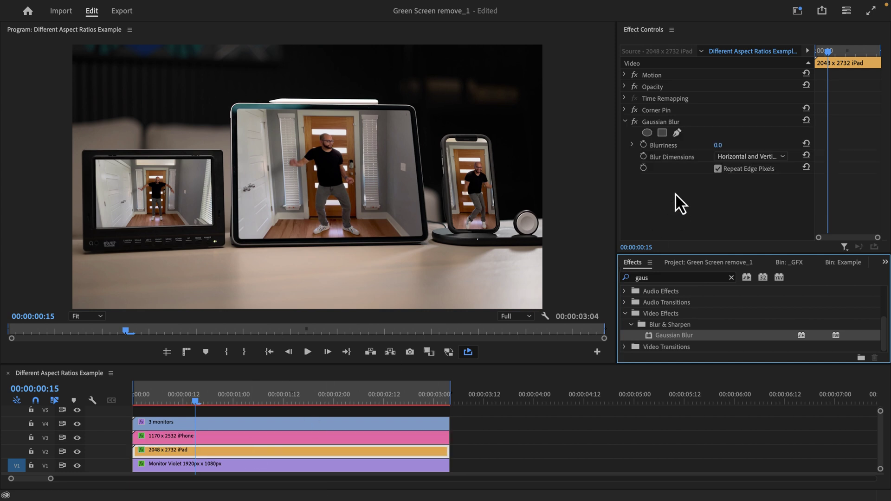
{"action": "left_click", "coordinate": [718, 147]}
{"action": "type", "text": "150"}
{"action": "key", "text": "Return"}
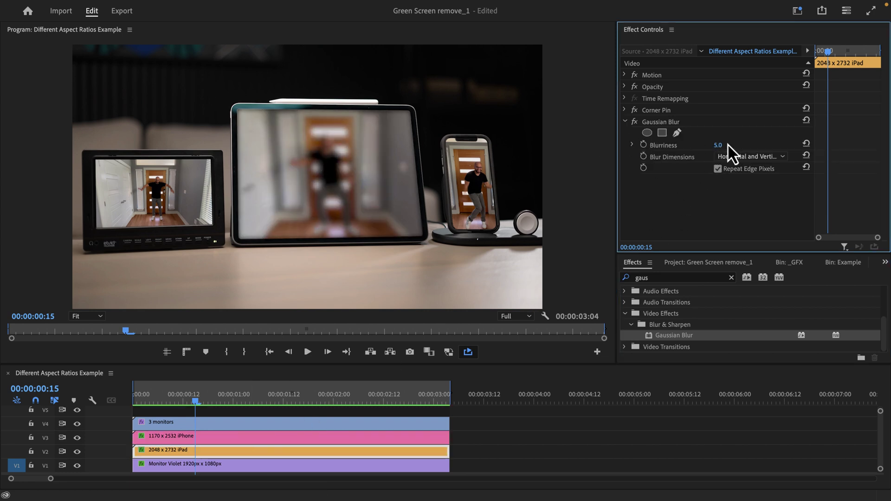
{"action": "type", "text": "5"}
{"action": "key", "text": "Return"}
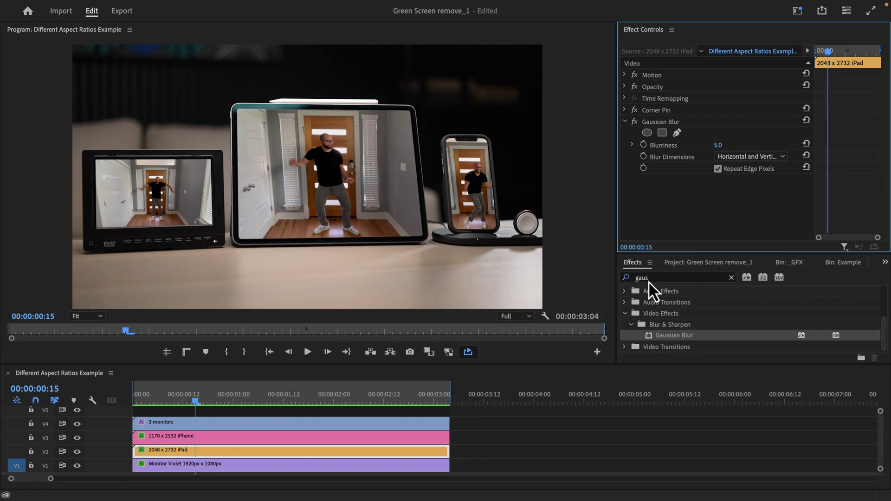
Apply Tint to the iPad clip and pick a new Map White To colour.
{"action": "double_click", "coordinate": [648, 280]}
{"action": "type", "text": "tint"}
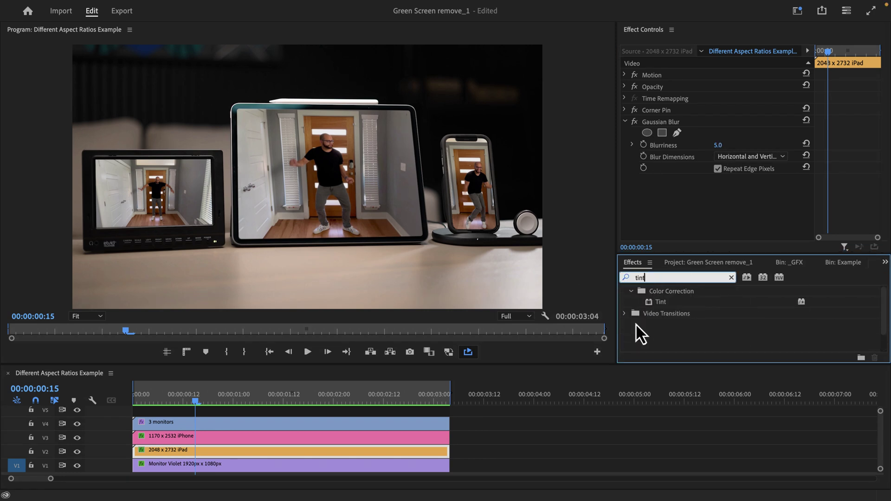
{"action": "left_click_drag", "start_coordinate": [648, 305], "coordinate": [311, 452]}
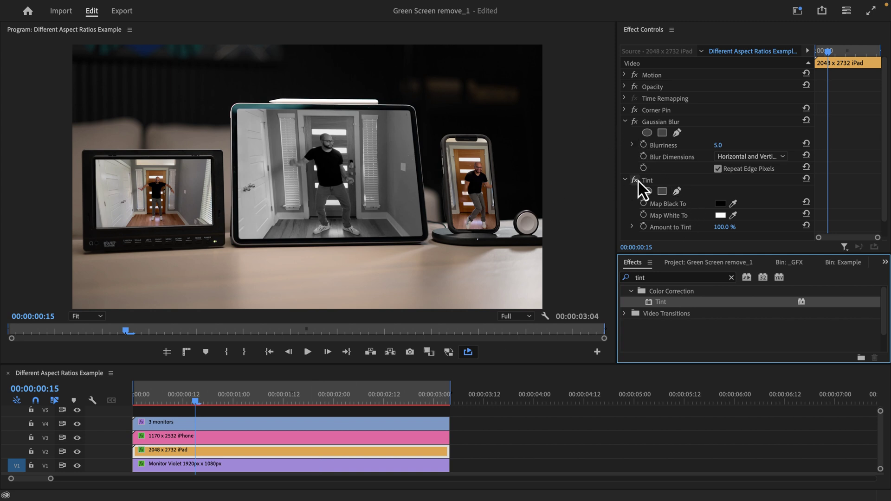
{"action": "left_click", "coordinate": [732, 216]}
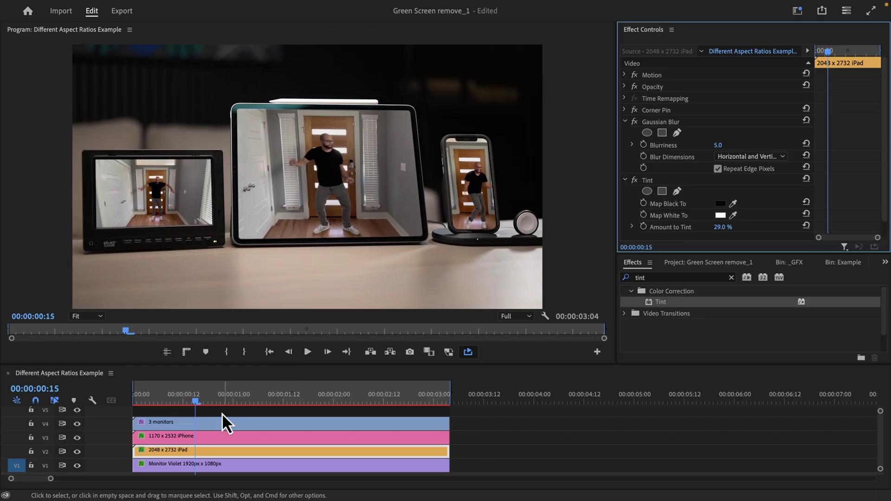
Create a new Adjustment Layer and stretch it across the whole sequence.
{"action": "left_click", "coordinate": [354, 462]}
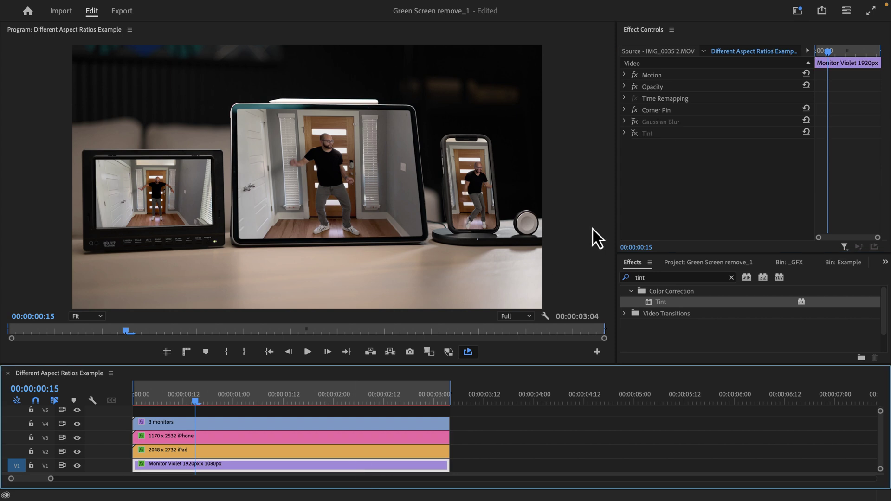
{"action": "left_click", "coordinate": [692, 263]}
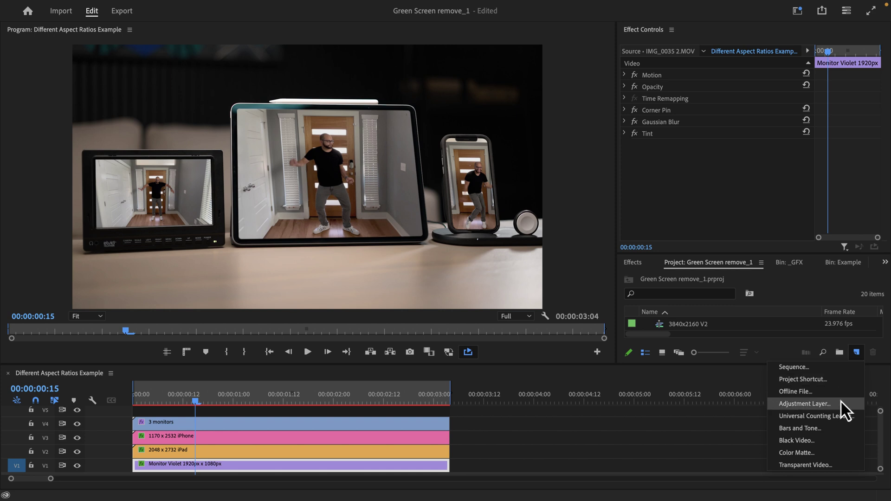
{"action": "left_click", "coordinate": [816, 404]}
{"action": "left_click", "coordinate": [514, 304]}
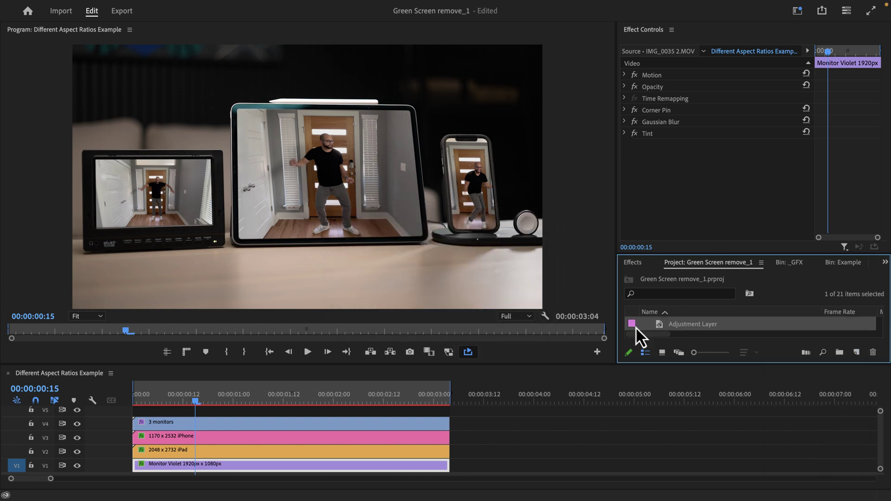
{"action": "left_click_drag", "start_coordinate": [262, 395], "coordinate": [134, 411]}
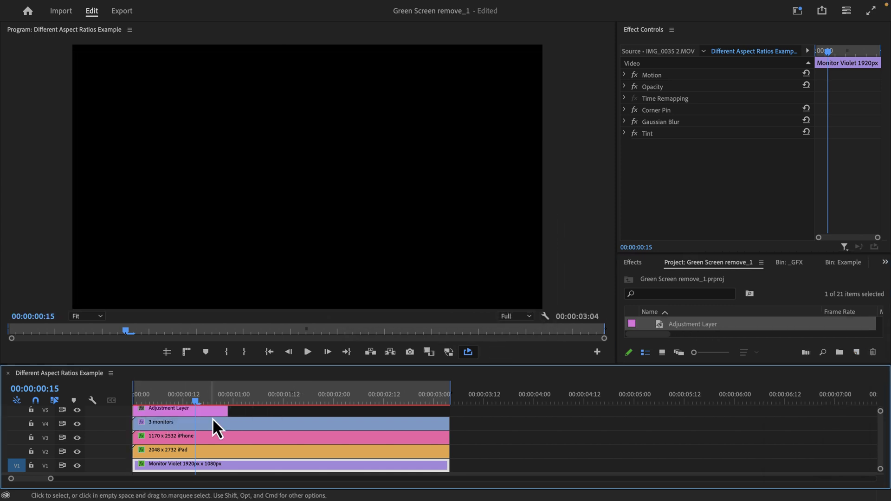
{"action": "left_click_drag", "start_coordinate": [228, 410], "coordinate": [460, 420]}
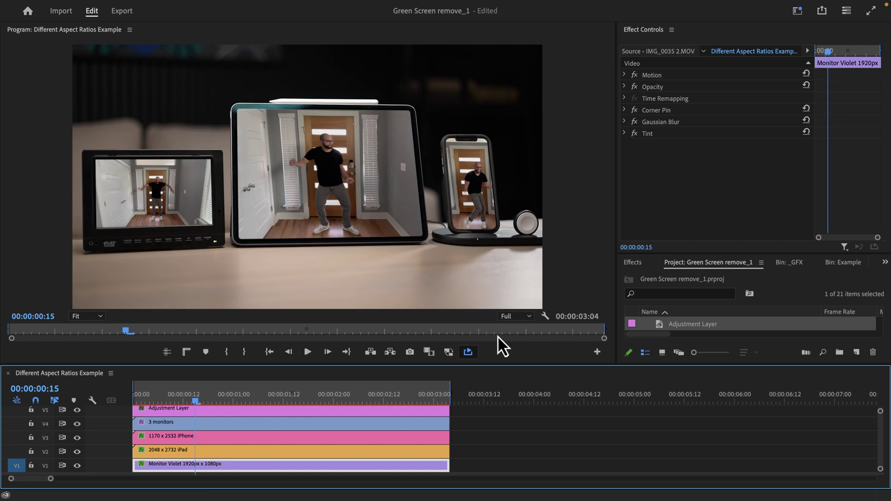
Apply Lumetri Color to the adjustment layer with the Kodak 5205 Fuji 3510 creative look.
{"action": "left_click", "coordinate": [643, 263]}
{"action": "left_click", "coordinate": [668, 216]}
{"action": "type", "text": "lumetr"}
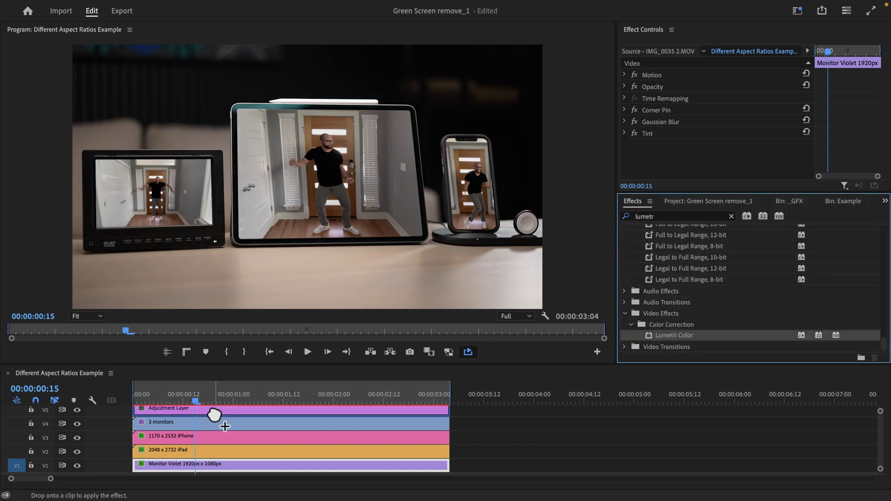
{"action": "left_click_drag", "start_coordinate": [214, 415], "coordinate": [215, 413]}
{"action": "left_click", "coordinate": [622, 170]}
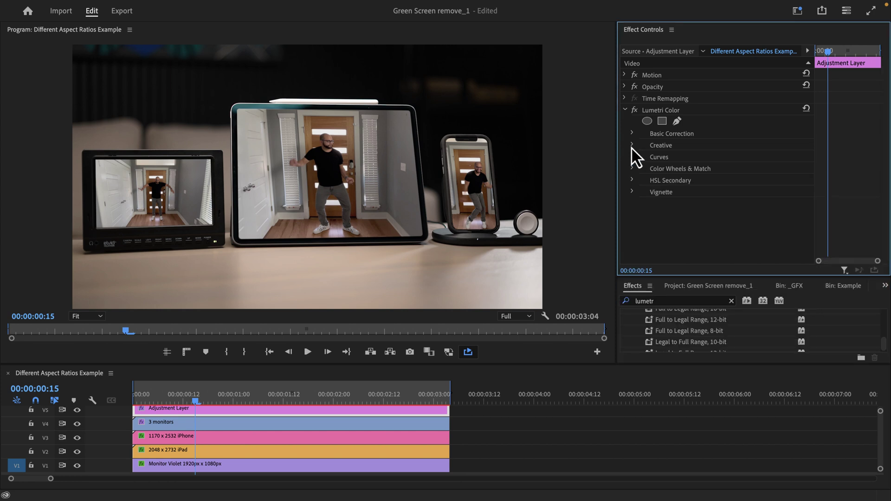
{"action": "left_click", "coordinate": [769, 168]}
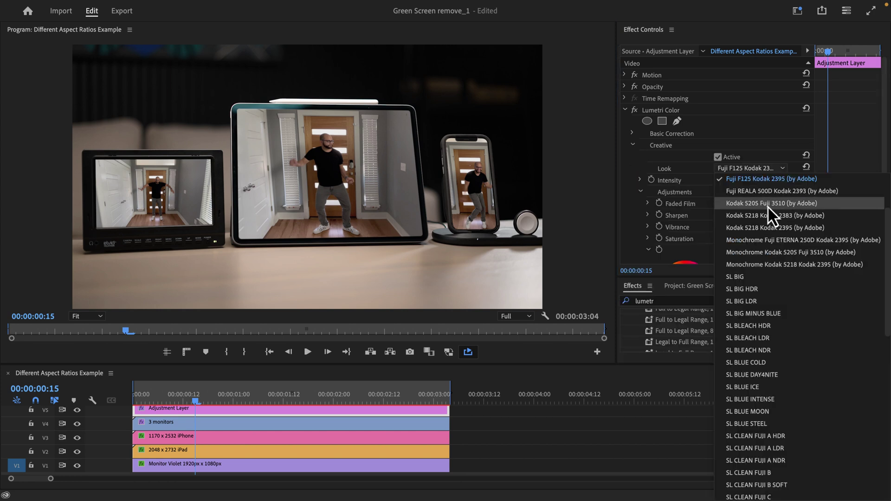
{"action": "left_click", "coordinate": [768, 207]}
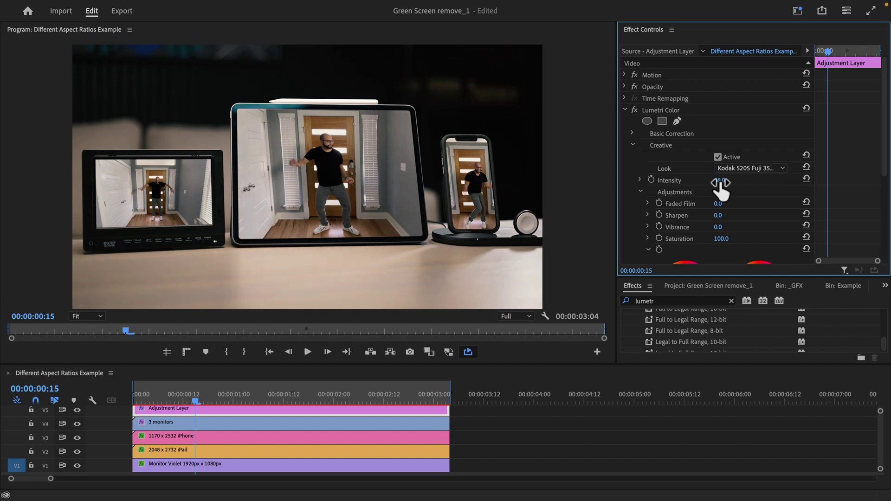
{"action": "left_click_drag", "start_coordinate": [131, 402], "coordinate": [214, 399]}
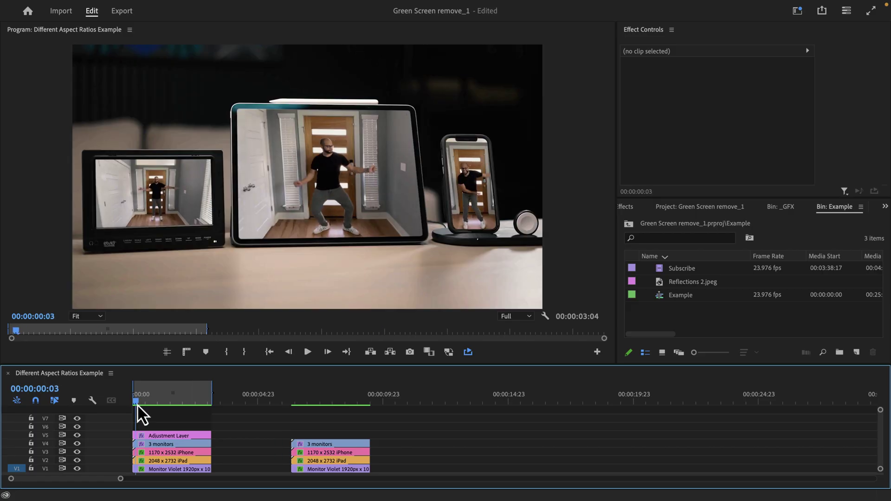
Place Reflections 2.jpeg across the sequence, below the adjustment layer.
{"action": "left_click_drag", "start_coordinate": [701, 283], "coordinate": [144, 426]}
{"action": "key", "text": "="}
{"action": "key", "text": "="}
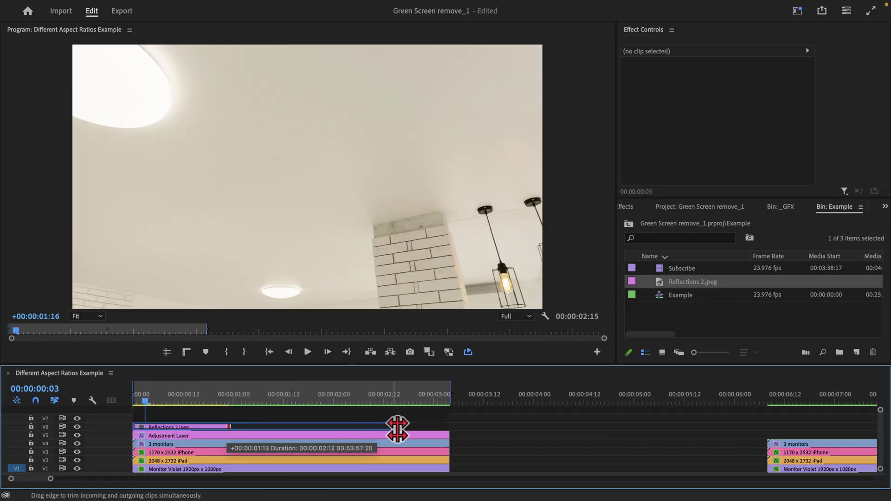
{"action": "left_click_drag", "start_coordinate": [398, 430], "coordinate": [386, 416]}
{"action": "left_click_drag", "start_coordinate": [374, 427], "coordinate": [363, 435]}
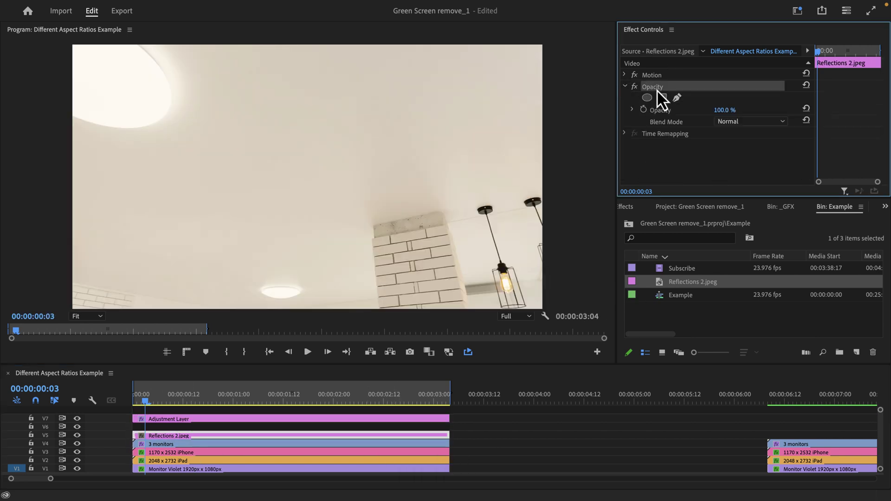
Set the reflection to 50% opacity, shift it right, and blend with Lighten.
{"action": "type", "text": "50"}
{"action": "key", "text": "Return"}
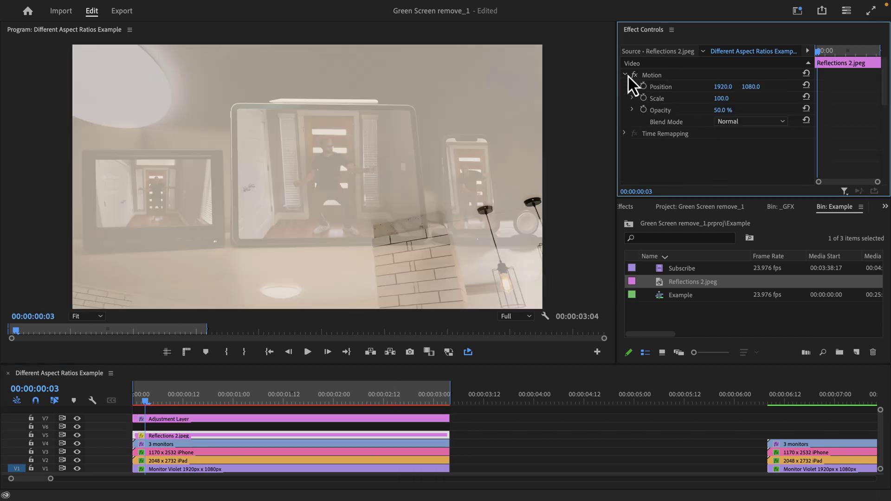
{"action": "left_click_drag", "start_coordinate": [722, 86], "coordinate": [752, 95]}
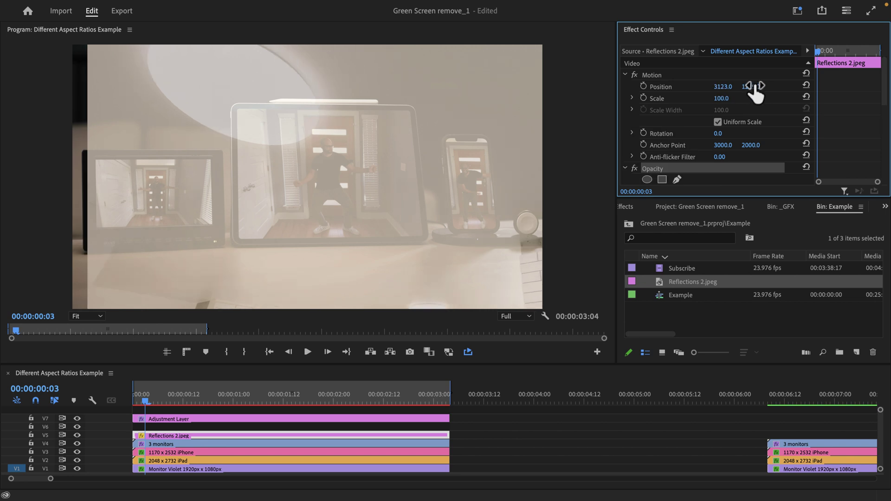
{"action": "left_click", "coordinate": [737, 143]}
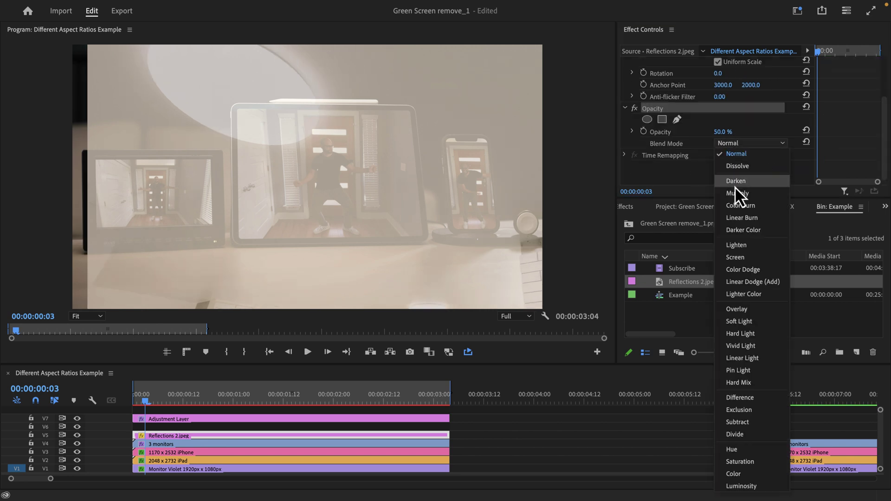
{"action": "left_click", "coordinate": [736, 245]}
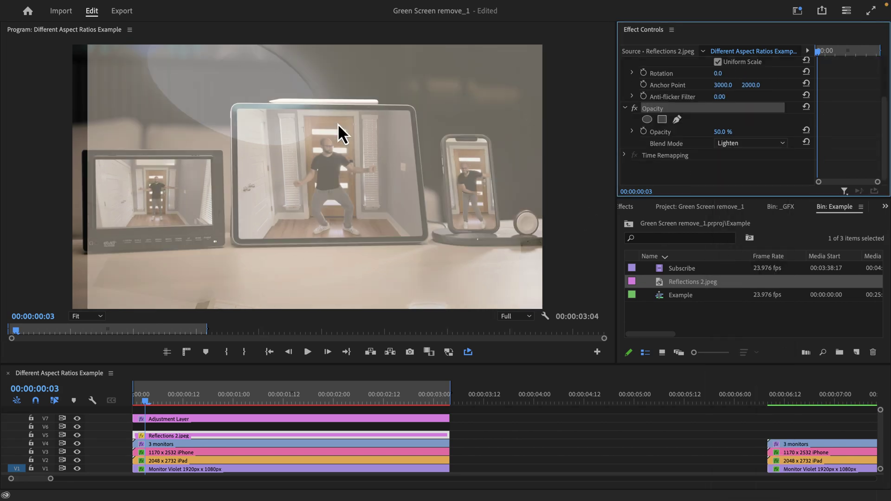
Mask the reflection image to the iPad screen.
{"action": "scroll", "coordinate": [678, 139], "scroll_direction": "up", "scroll_amount": 1}
{"action": "left_click", "coordinate": [679, 143]}
{"action": "left_click", "coordinate": [234, 105]}
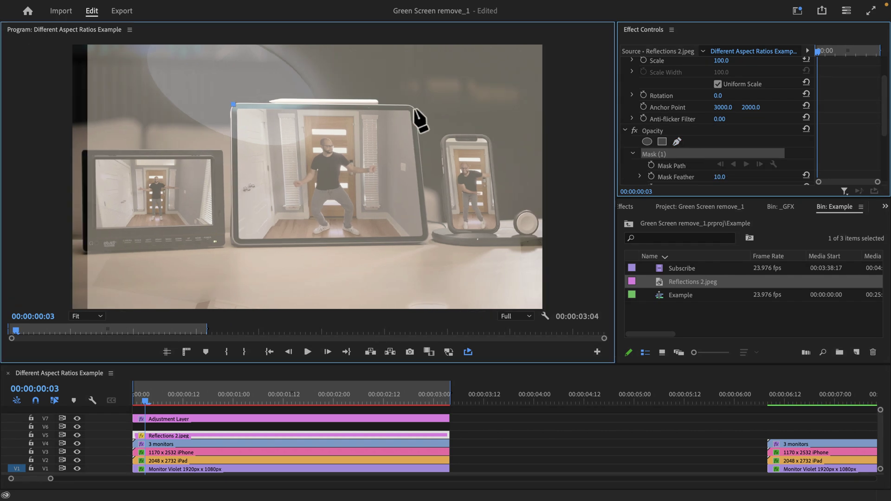
{"action": "left_click", "coordinate": [233, 104]}
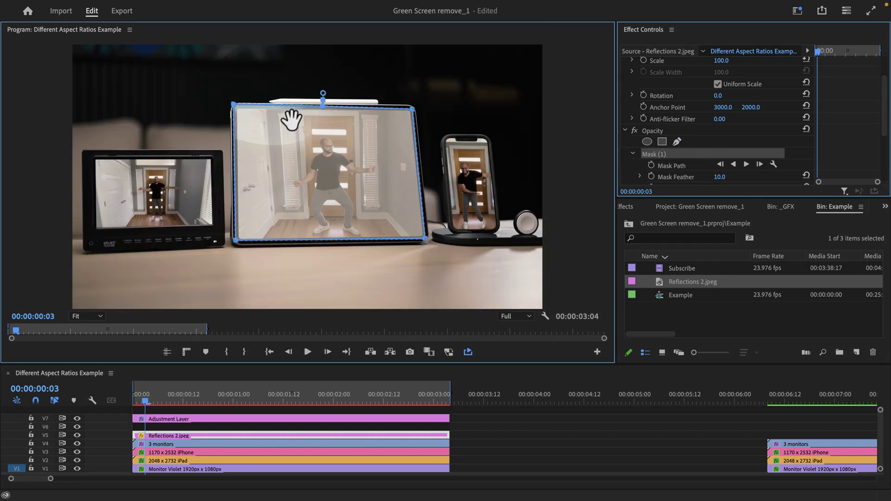
{"action": "scroll", "coordinate": [719, 175], "scroll_direction": "down", "scroll_amount": 1}
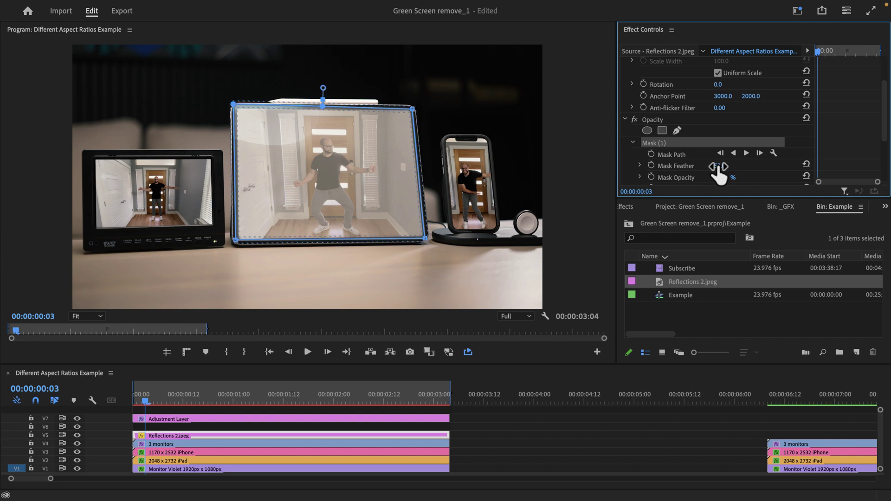
{"action": "scroll", "coordinate": [720, 176], "scroll_direction": "down", "scroll_amount": 3}
{"action": "left_click", "coordinate": [729, 156]}
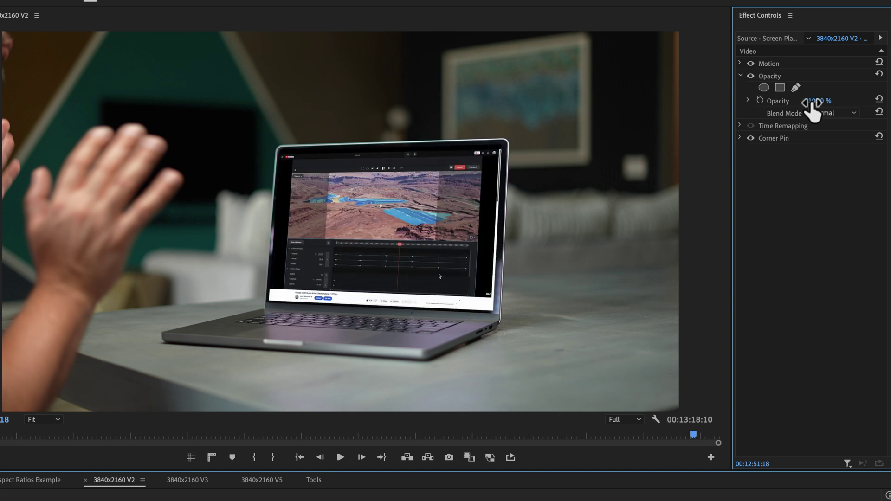
{"action": "left_click", "coordinate": [833, 113]}
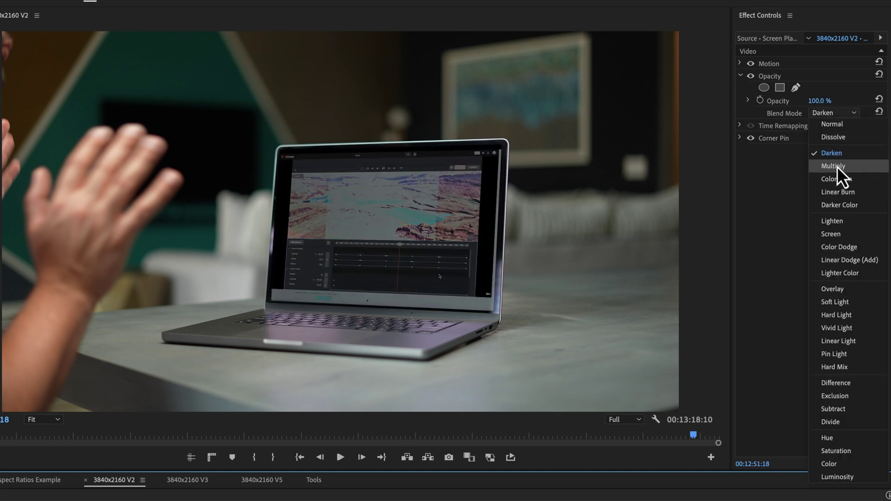
{"action": "left_click", "coordinate": [837, 192]}
{"action": "left_click", "coordinate": [833, 114]}
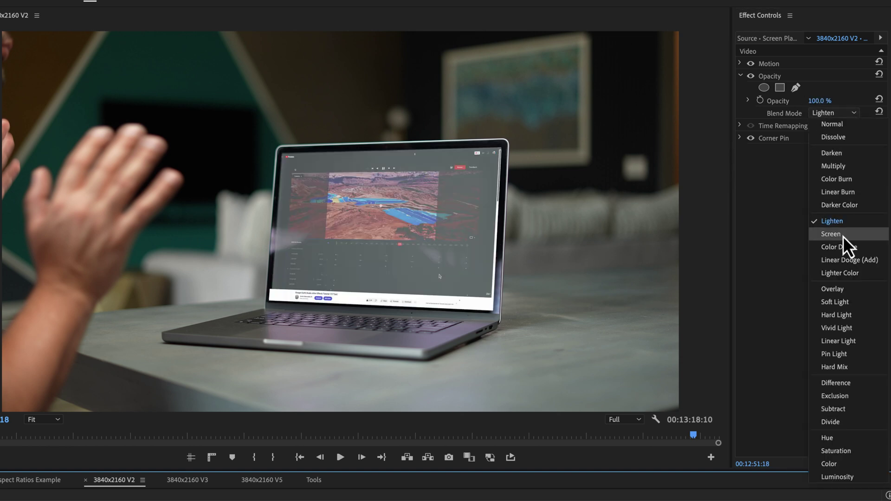
{"action": "left_click", "coordinate": [840, 247]}
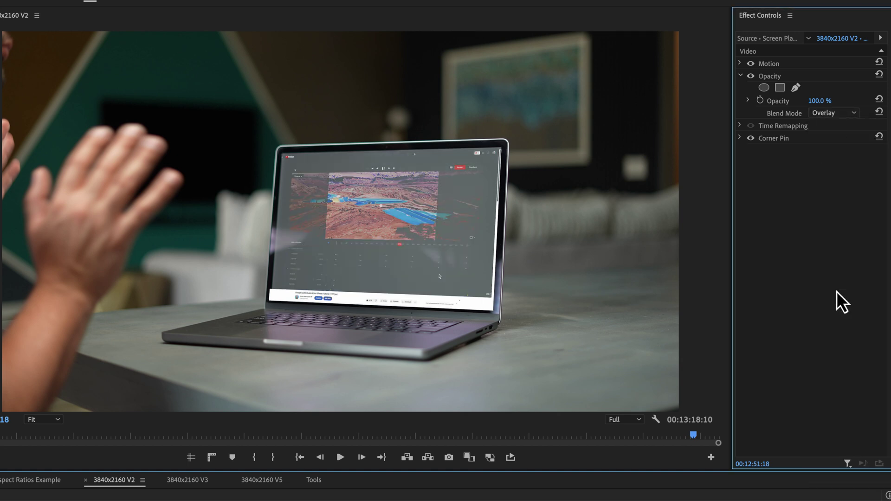
{"action": "left_click", "coordinate": [837, 315]}
{"action": "left_click", "coordinate": [836, 113]}
{"action": "left_click", "coordinate": [837, 327]}
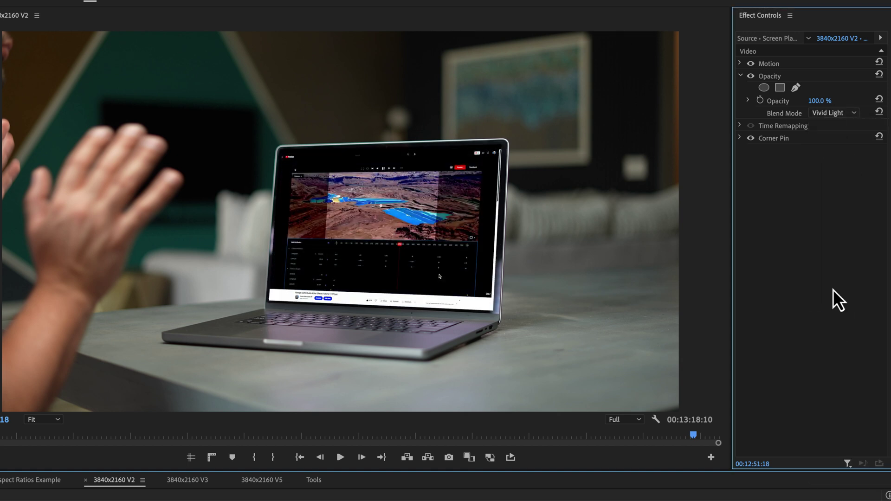
{"action": "left_click", "coordinate": [843, 367]}
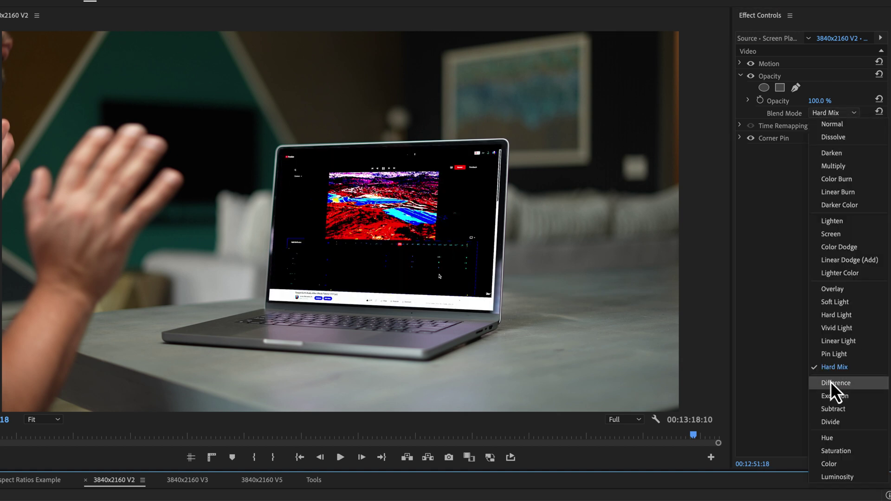
{"action": "left_click", "coordinate": [843, 383]}
{"action": "left_click", "coordinate": [842, 396]}
{"action": "left_click", "coordinate": [836, 422]}
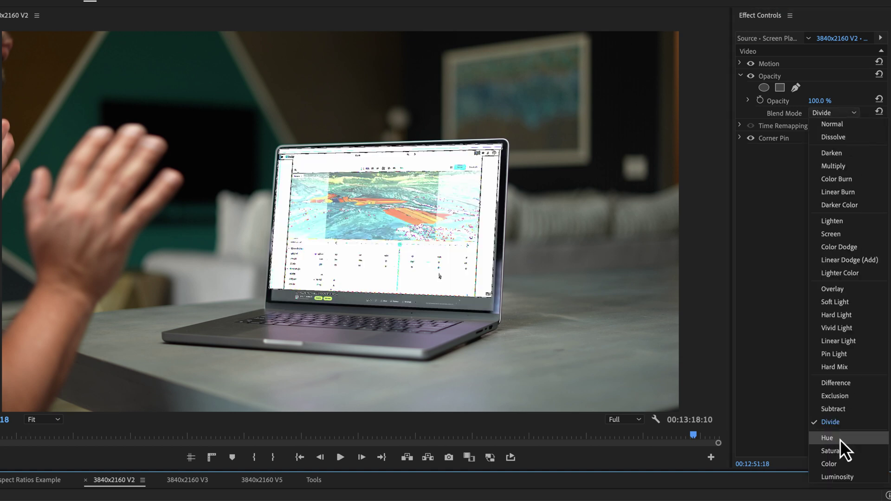
{"action": "left_click", "coordinate": [835, 438]}
{"action": "left_click", "coordinate": [840, 451]}
{"action": "left_click", "coordinate": [843, 124]}
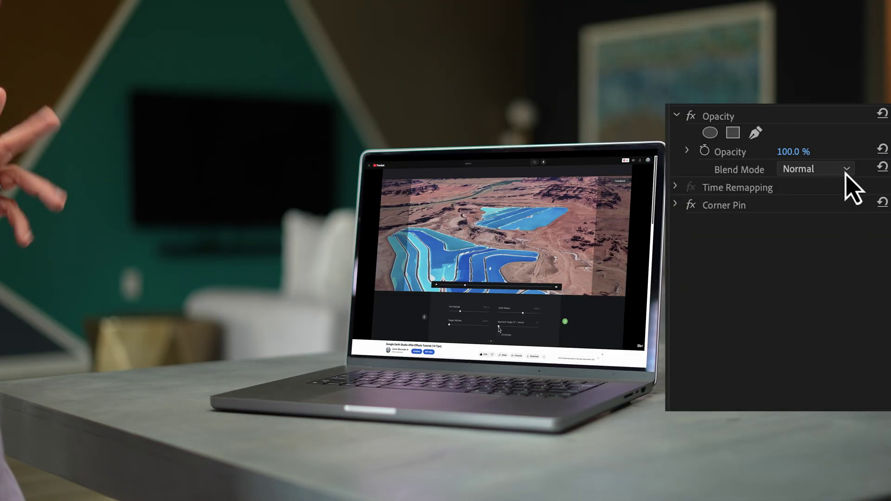
Change the laptop screen clip's Opacity Blend Mode from Normal to Screen.
{"action": "left_click", "coordinate": [847, 169]}
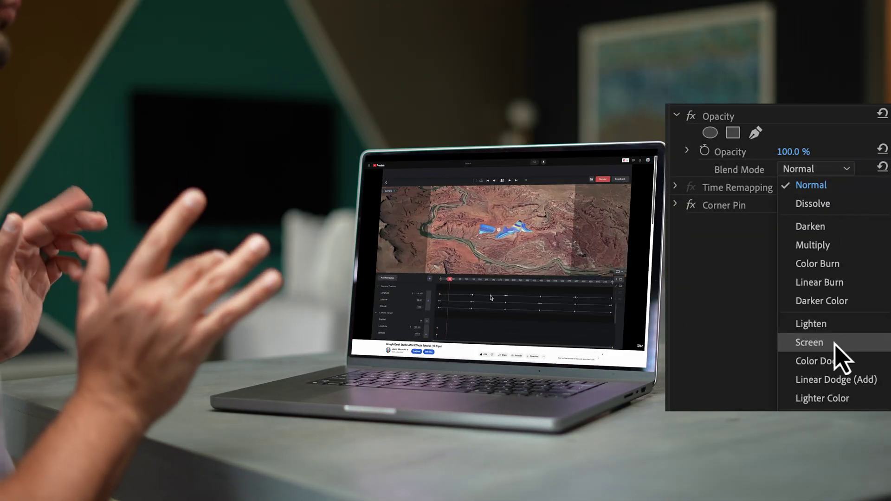
{"action": "left_click", "coordinate": [835, 344]}
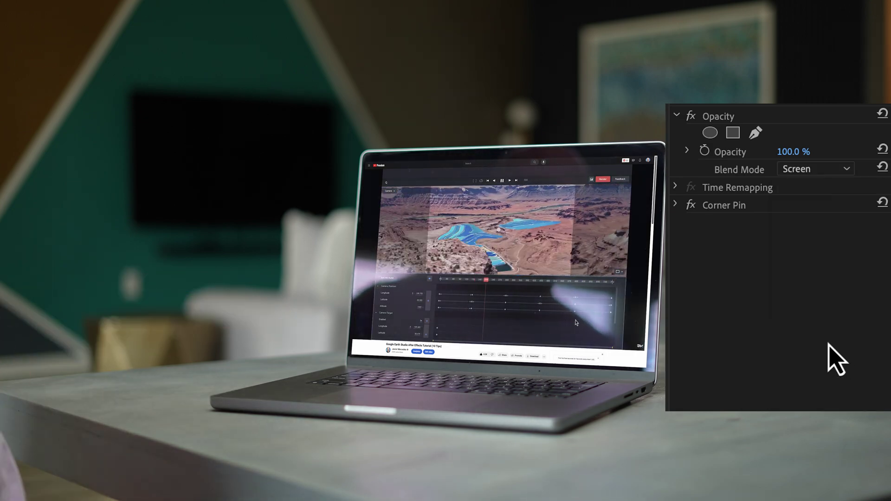